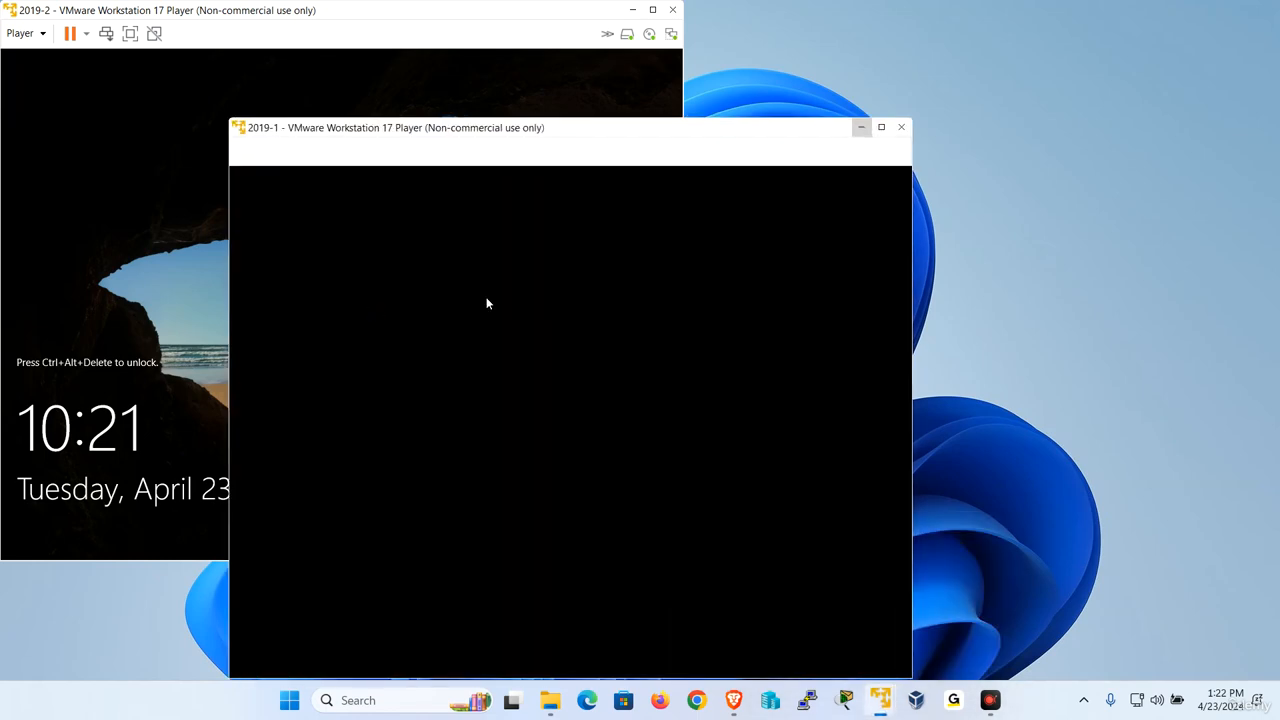
Unlock the 2019-1 virtual machine and sign in to the administrator account with its password.
left_click(268, 154)
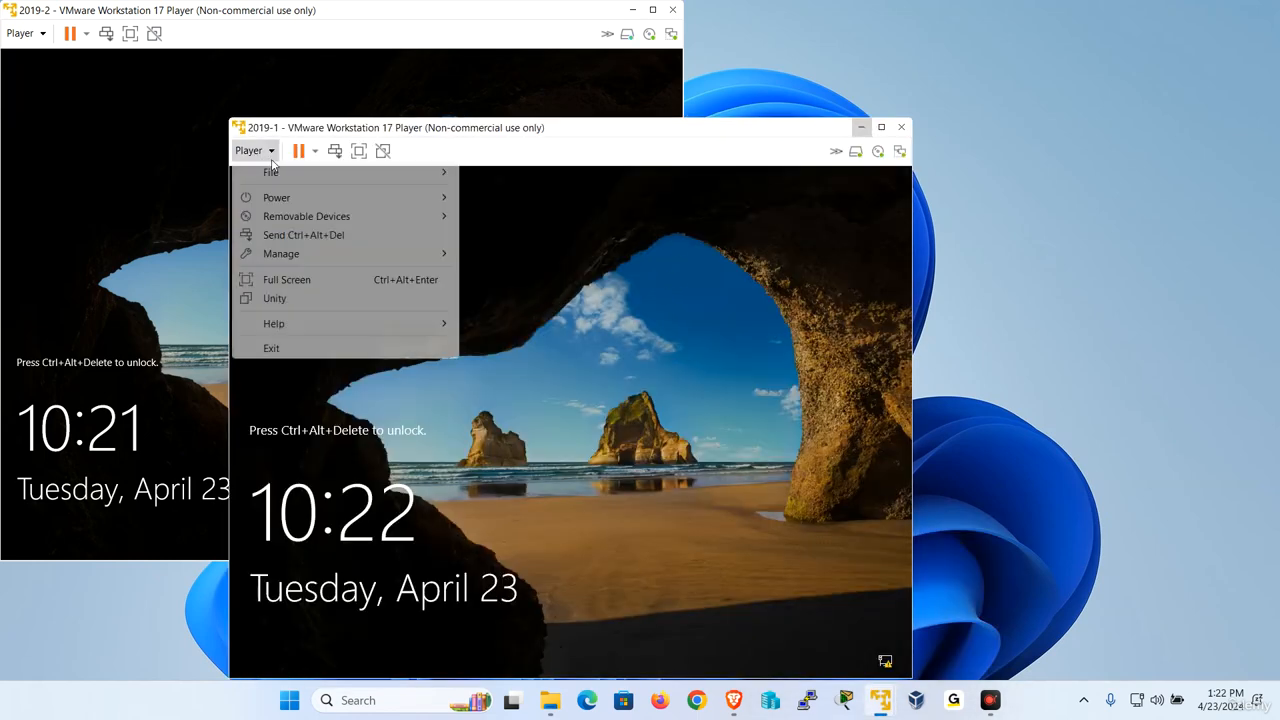
left_click(320, 236)
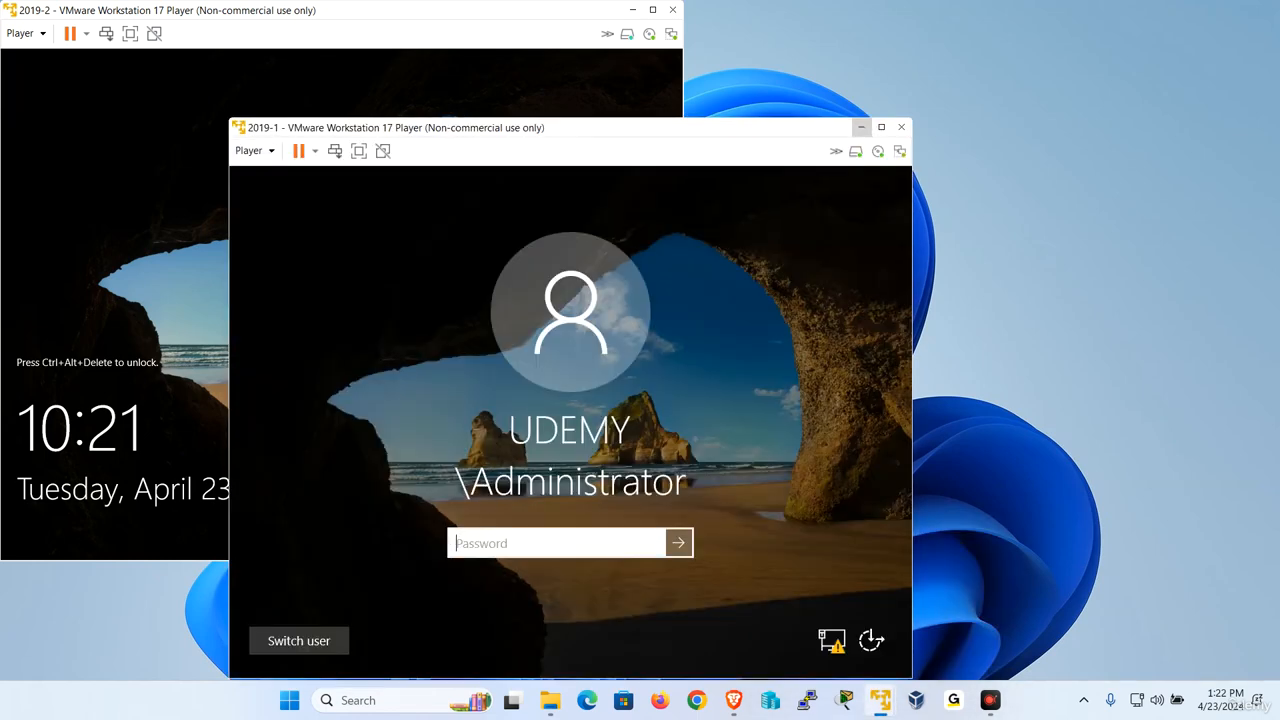
key("Caps_Lock")
type("•")
key("Caps_Lock")
type("•••••••")
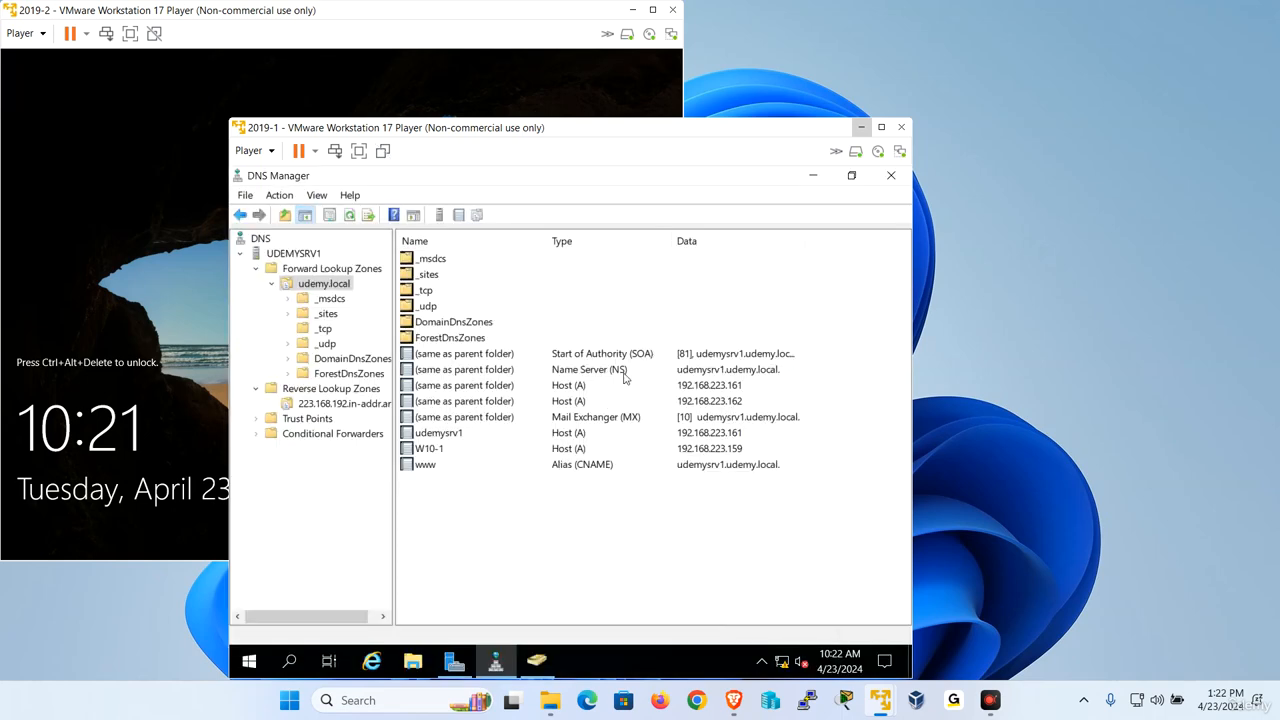
left_click(624, 372)
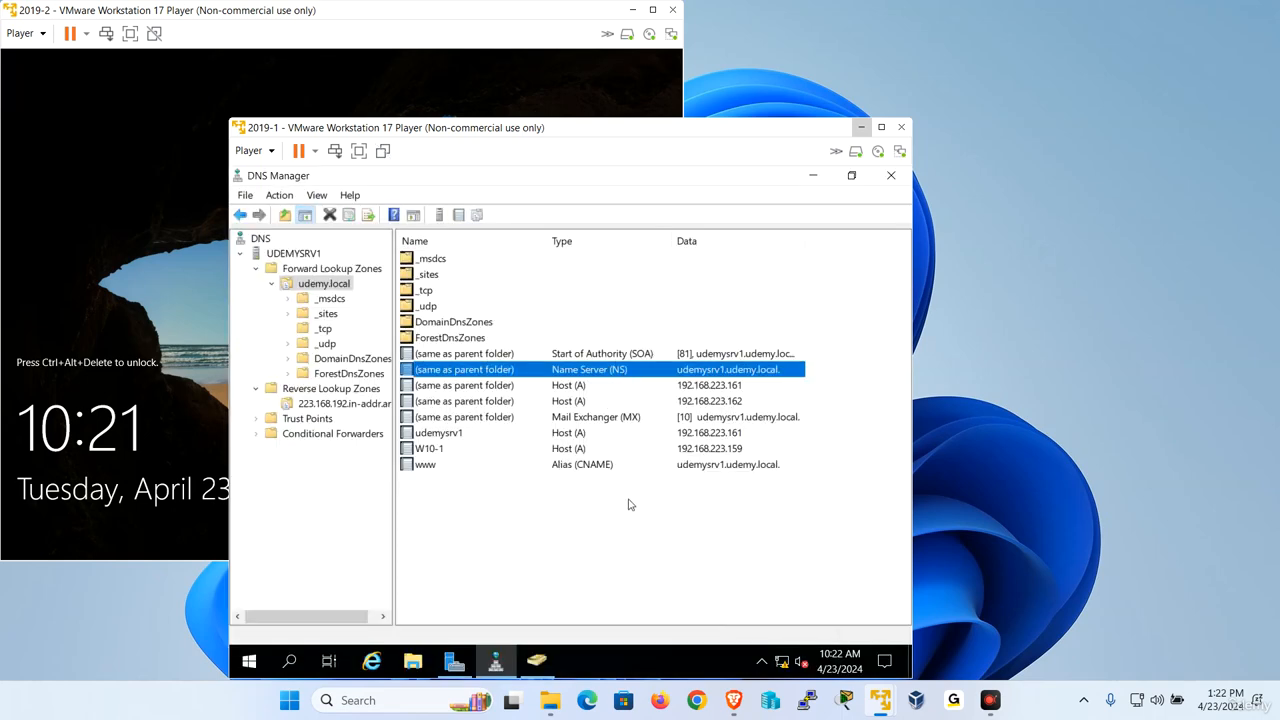
Switch to the 2019-2 virtual machine, unlock it, and sign in as administrator with the account password.
left_click(149, 6)
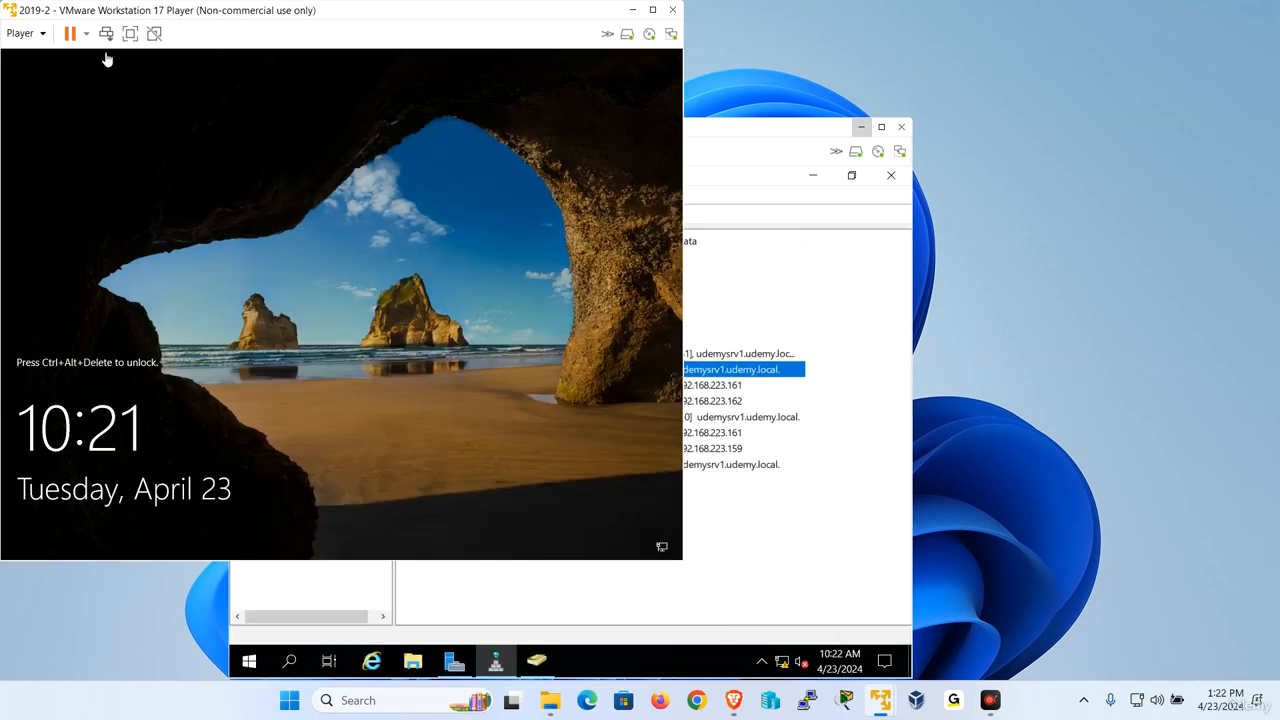
left_click(38, 36)
left_click(90, 114)
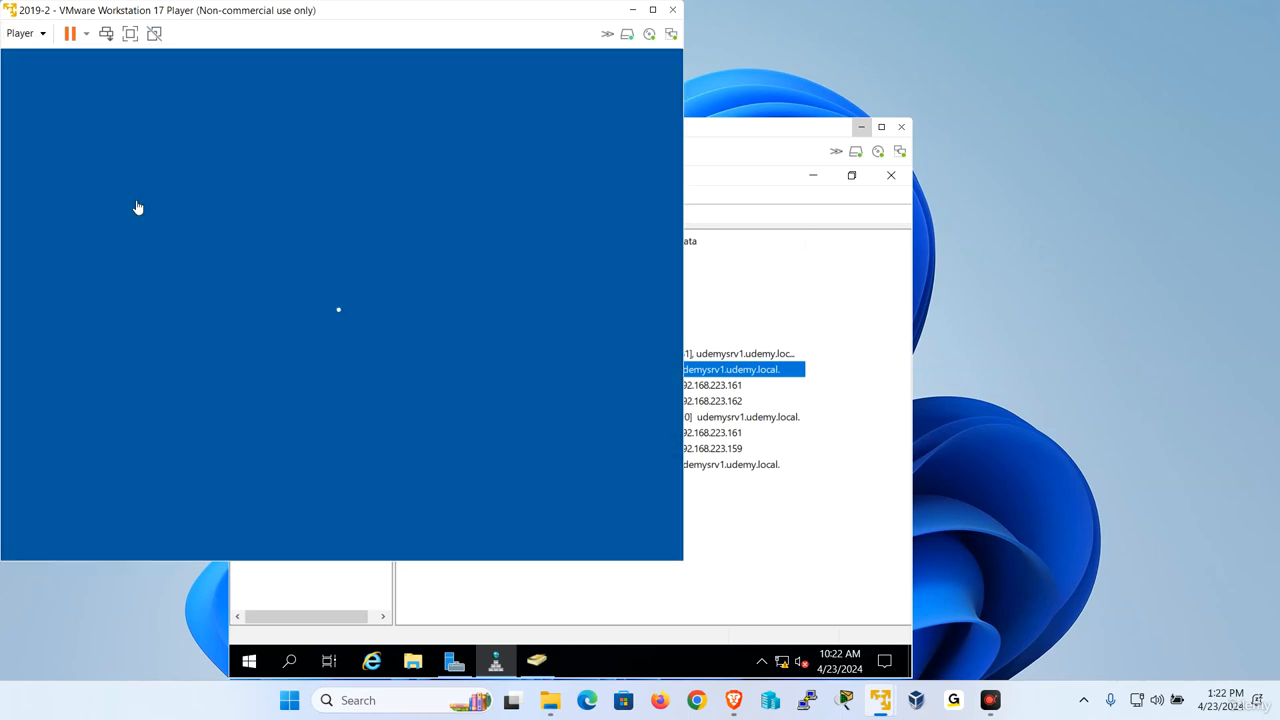
left_click(314, 364)
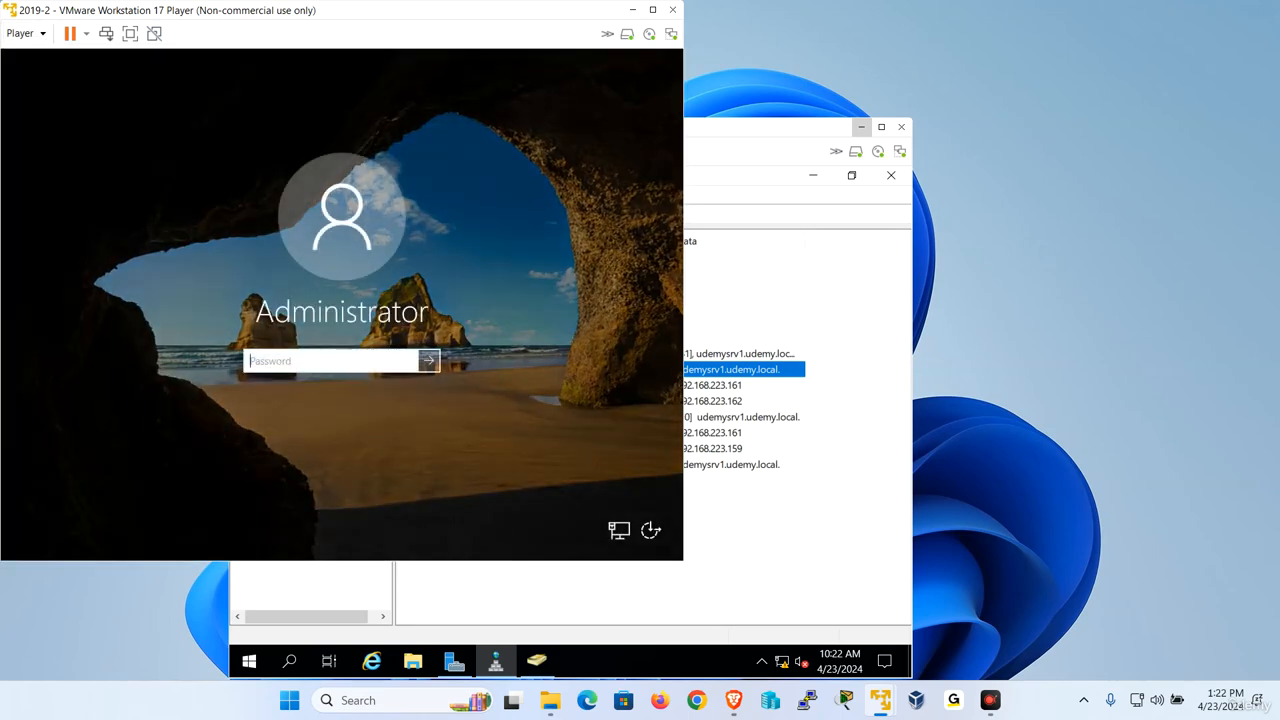
key("Caps_Lock")
type("Pa$$w0rd")
key("Return")
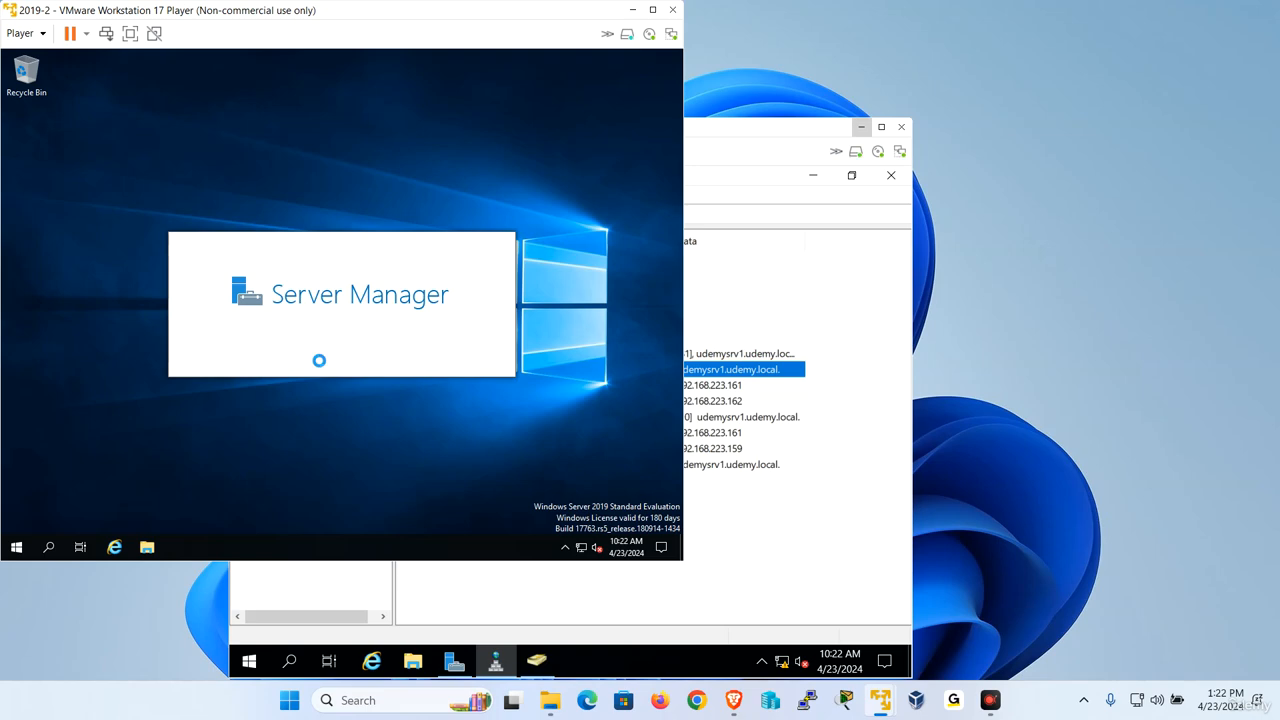
Dismiss the Windows Admin Center message and show the local server's properties in Server Manager.
left_click_drag(208, 13, 271, 28)
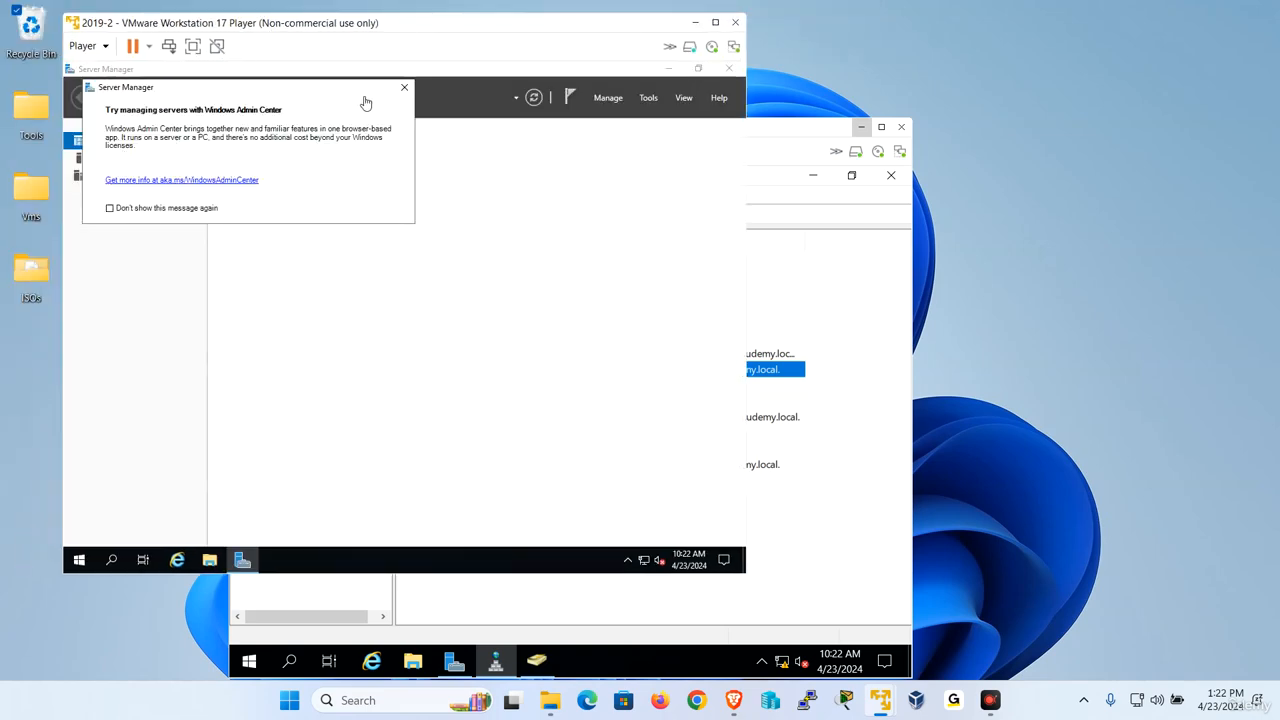
left_click(404, 88)
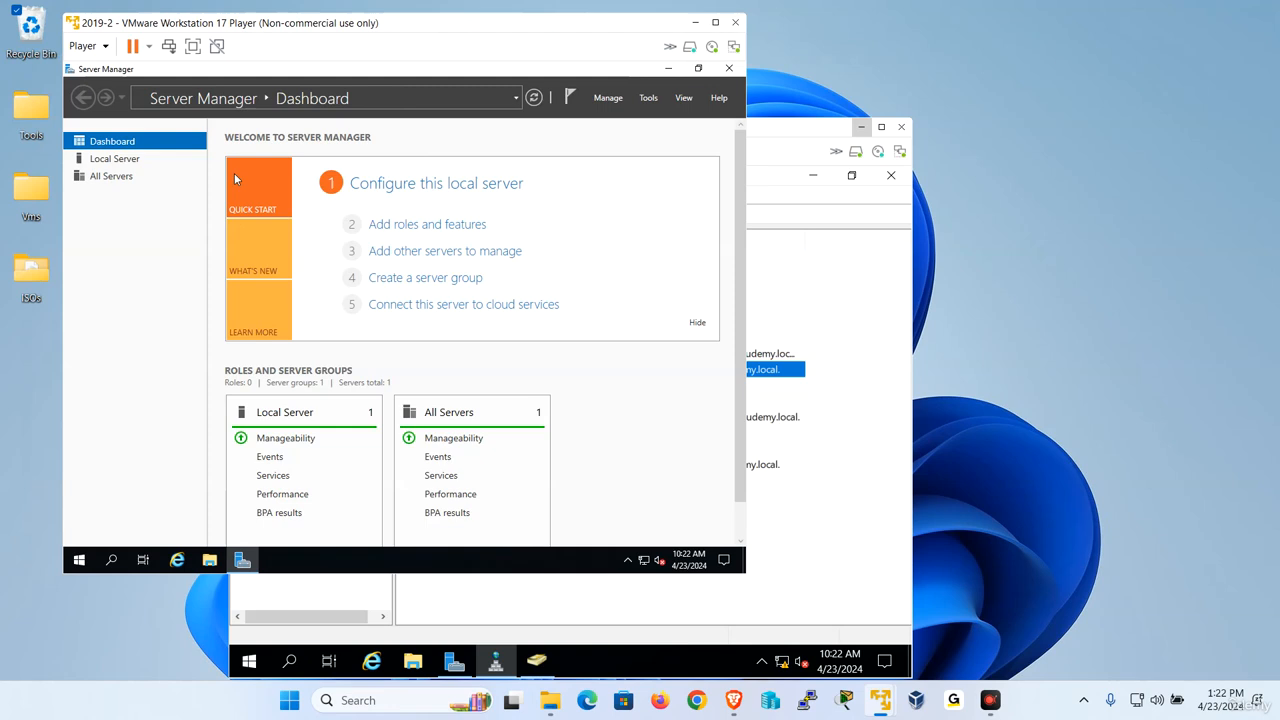
left_click(118, 160)
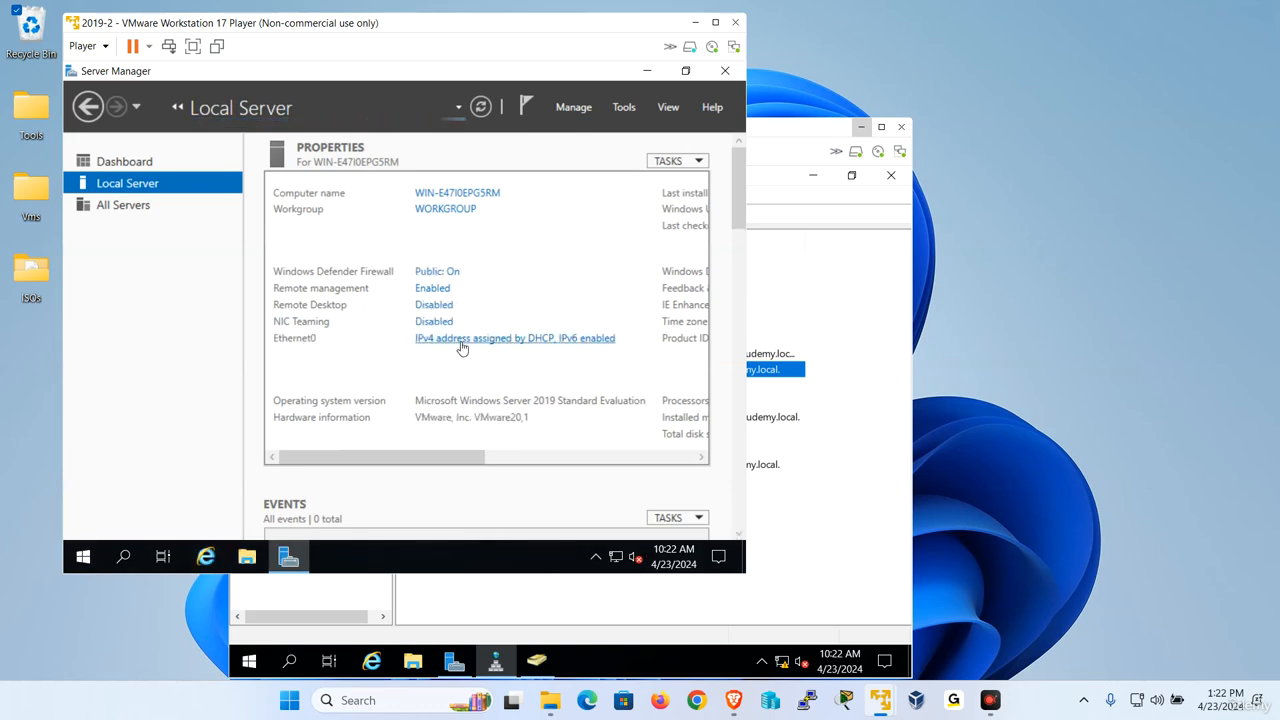
Open the status of the Ethernet0 connection and check its network connection details.
left_click(443, 345)
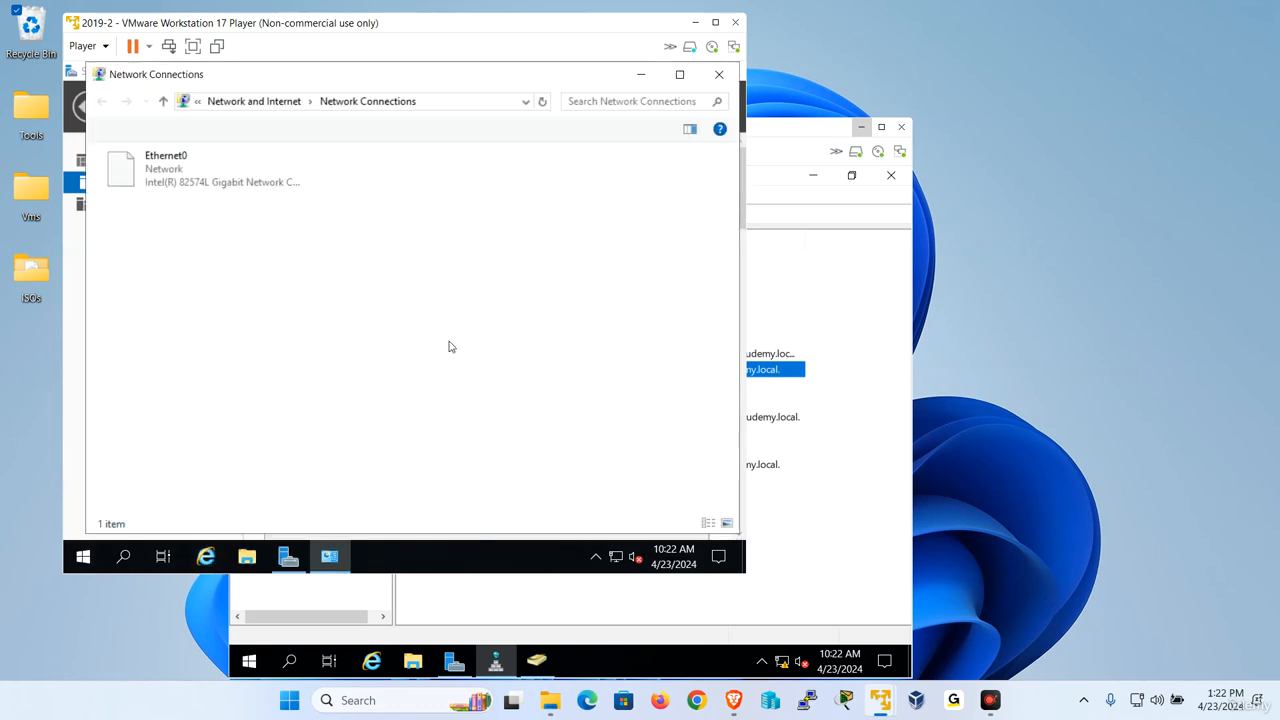
right_click(123, 161)
left_click(178, 195)
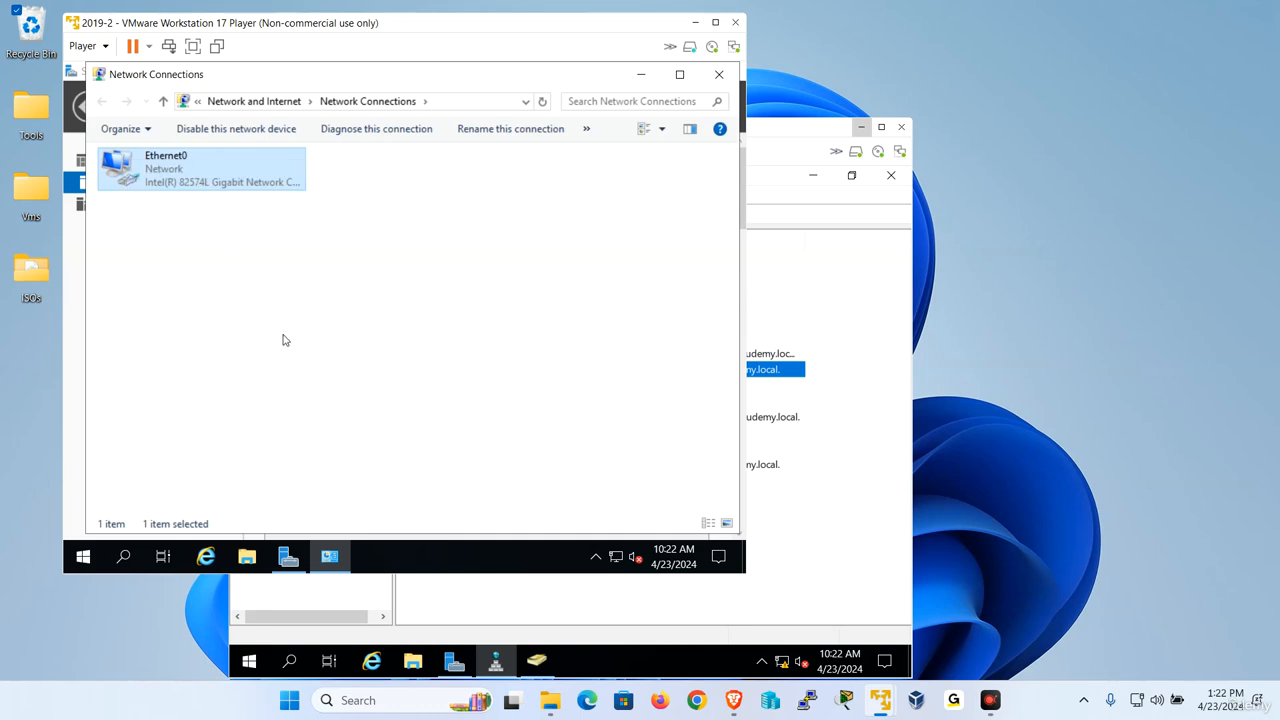
left_click(312, 298)
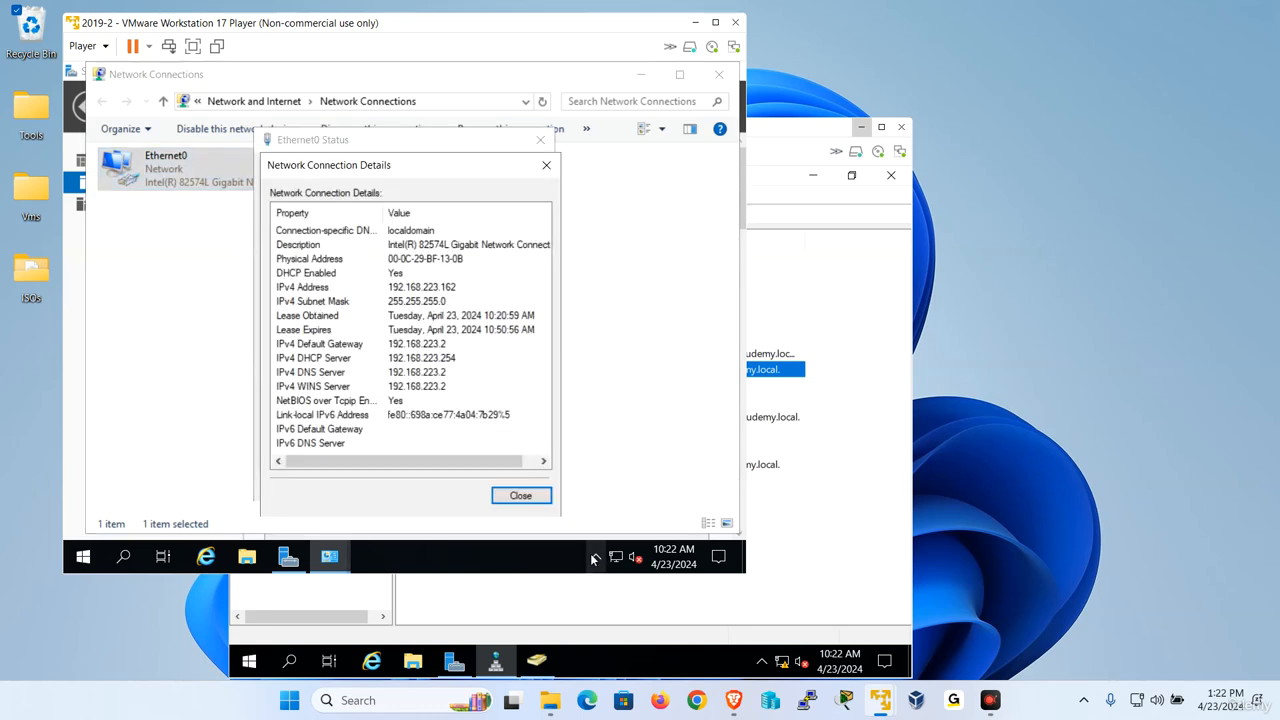
left_click(519, 495)
Disable Internet Protocol Version 6 on Ethernet0 and switch its IPv4 settings to a manually specified IP address.
left_click(313, 447)
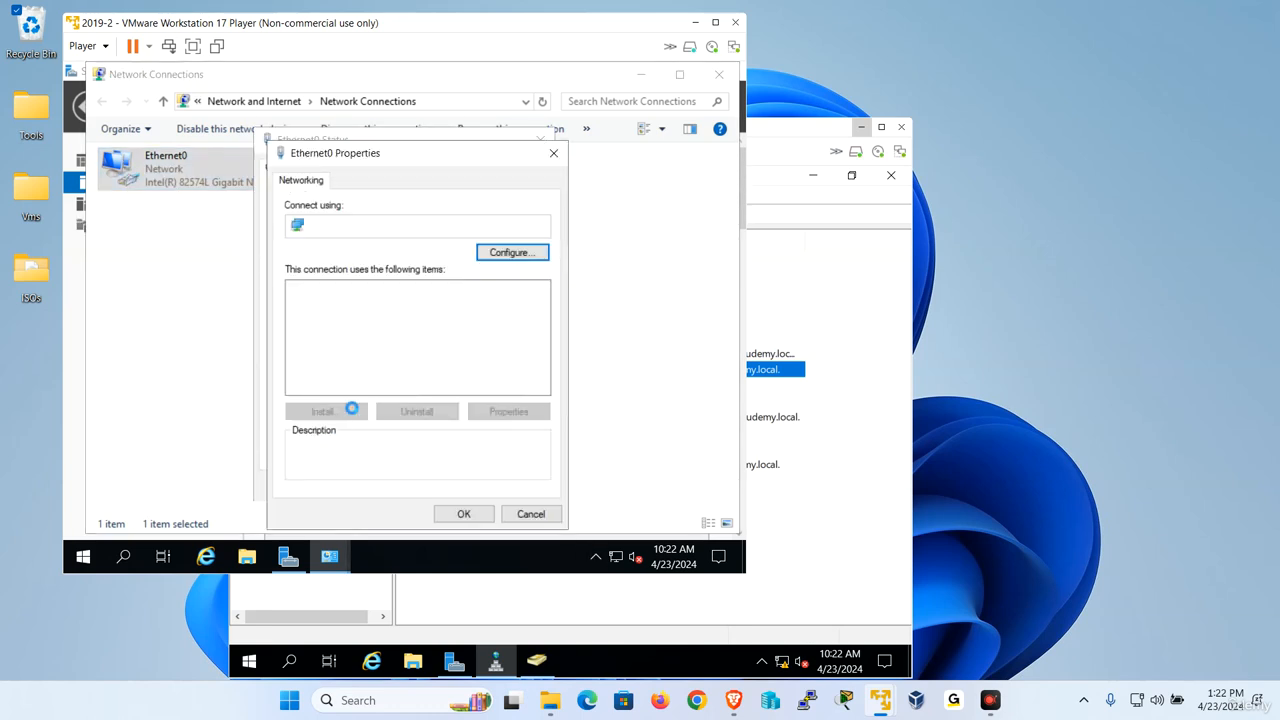
left_click(395, 370)
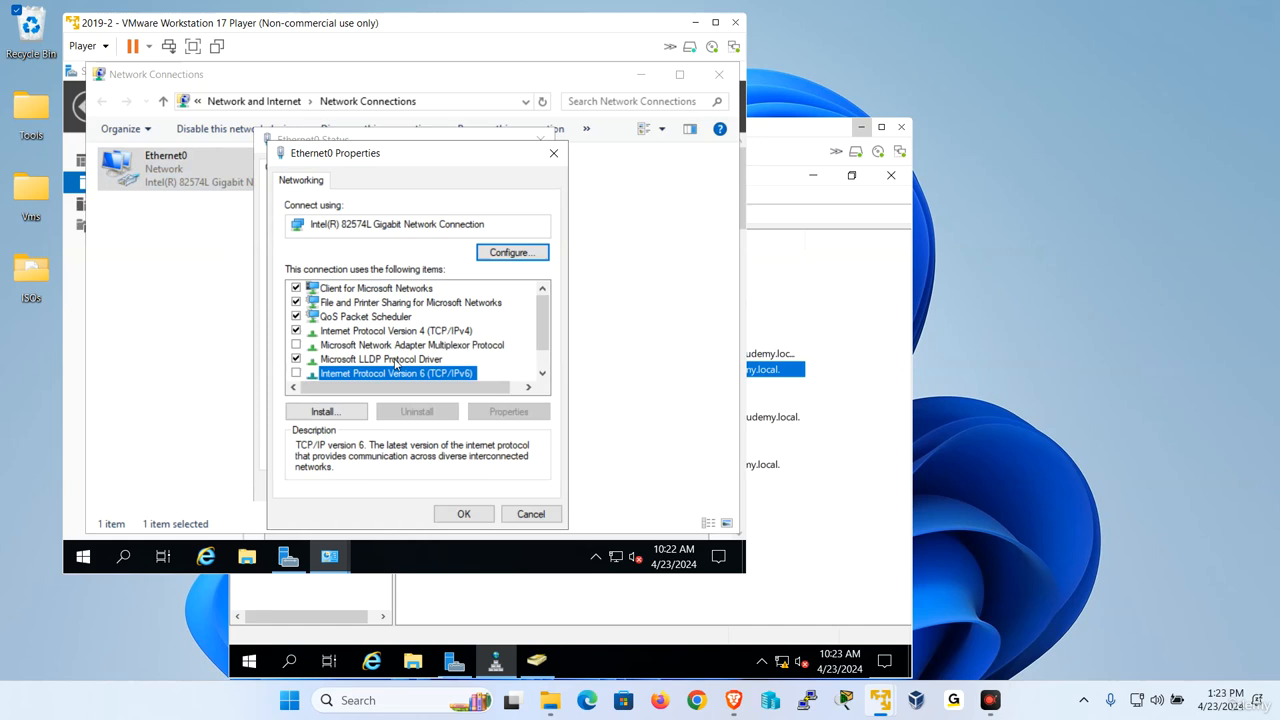
double_click(427, 333)
left_click(373, 288)
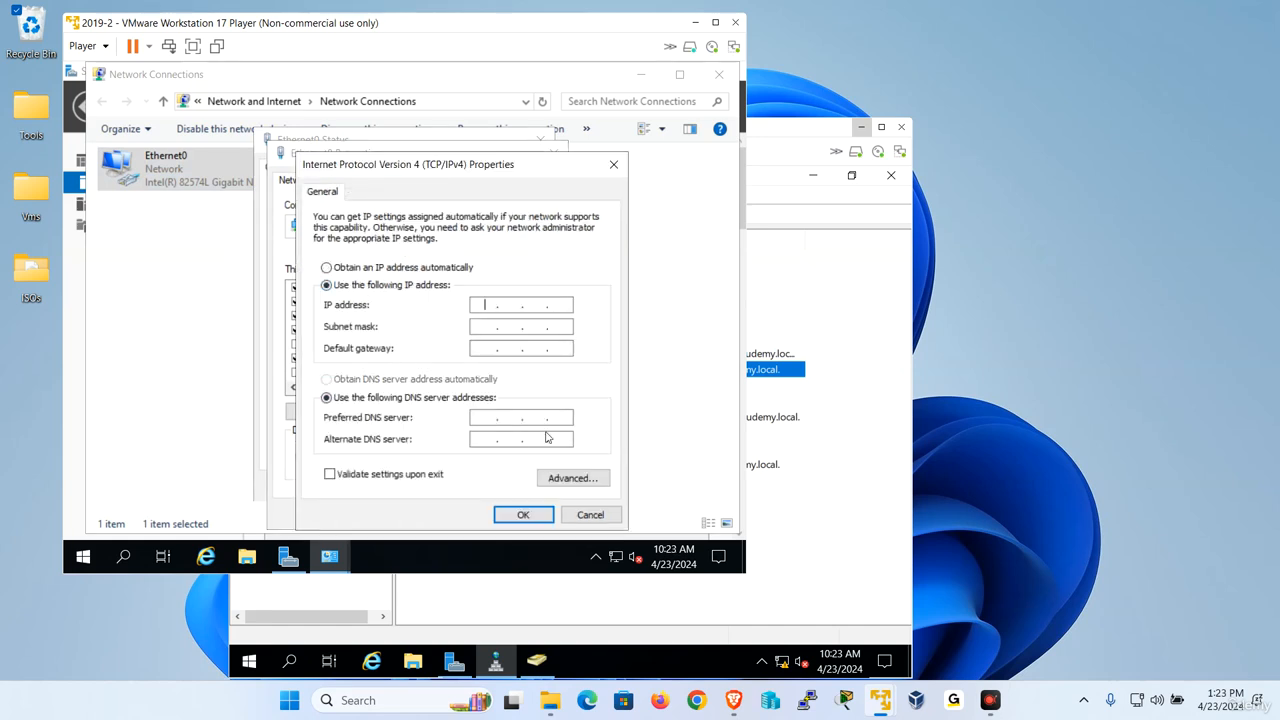
Set the IP address to 192.168.223.162 with subnet mask 255.255.255.0 and default gateway 192.168.223.2.
type("192 . 168 . 223 . 162")
key("Tab")
Set the preferred DNS server to 192.168.223.161, apply the adapter settings, and close the network connection windows.
key("Tab")
type("192.168.223.2")
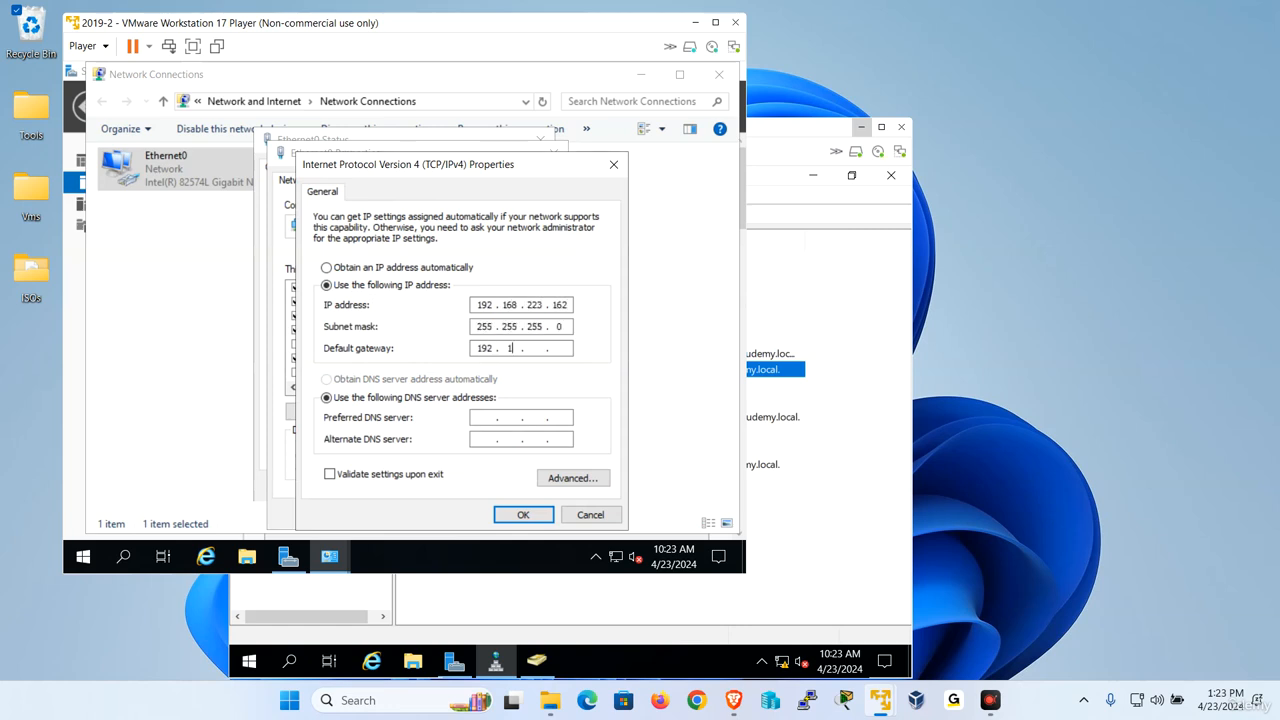
key("Tab")
key("Tab")
type("192 . 168 . 223 . 161")
left_click(523, 514)
left_click(466, 514)
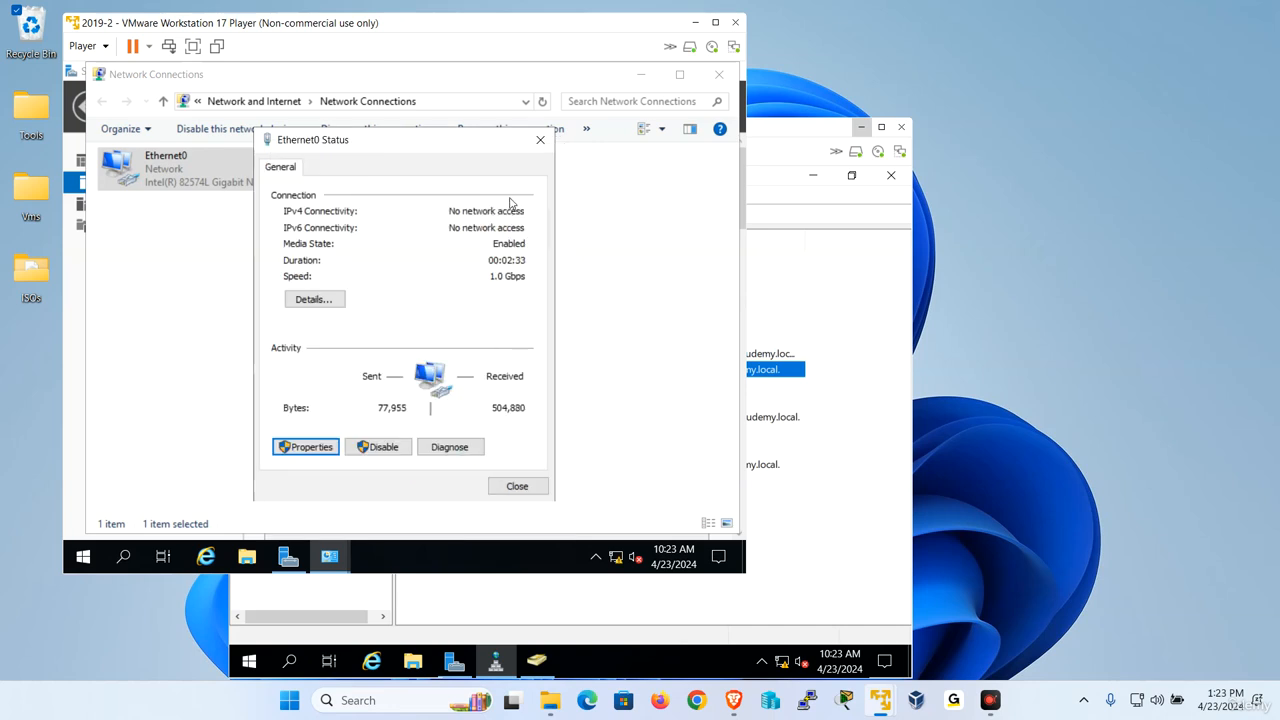
left_click(540, 139)
left_click(719, 74)
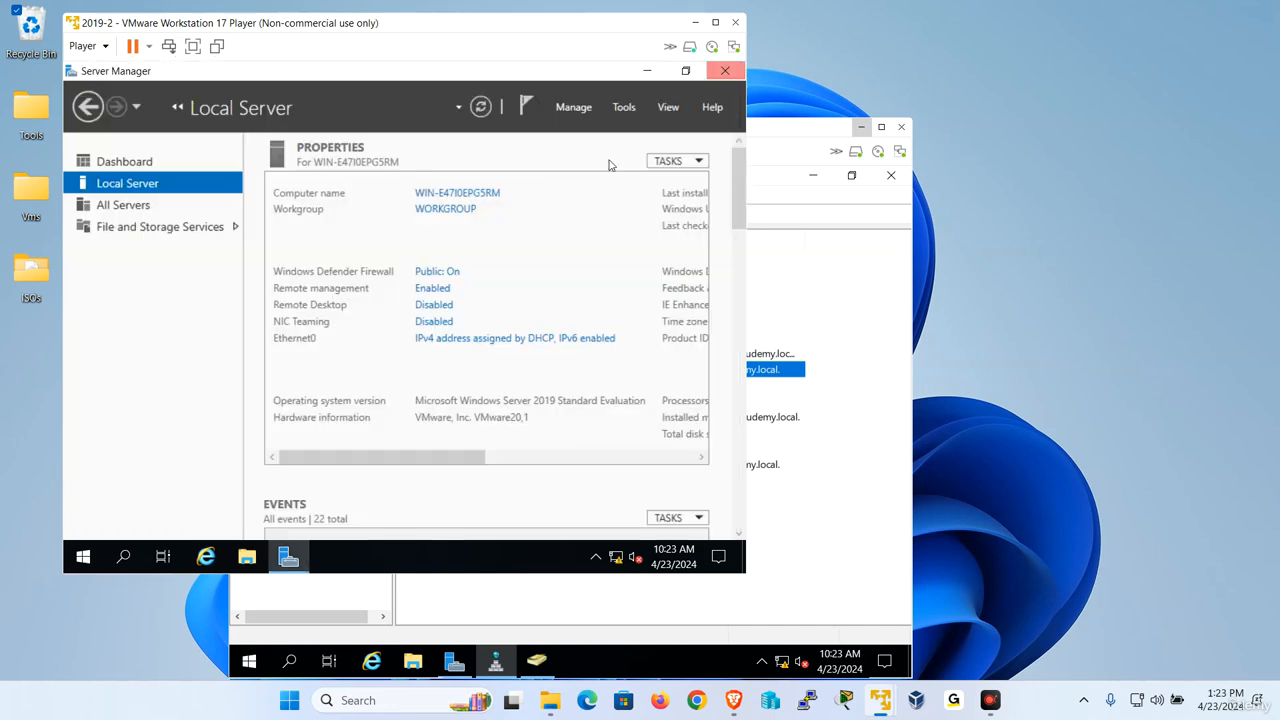
Rename the computer to Udemysvr2 and restart the server to apply the new name.
left_click(458, 195)
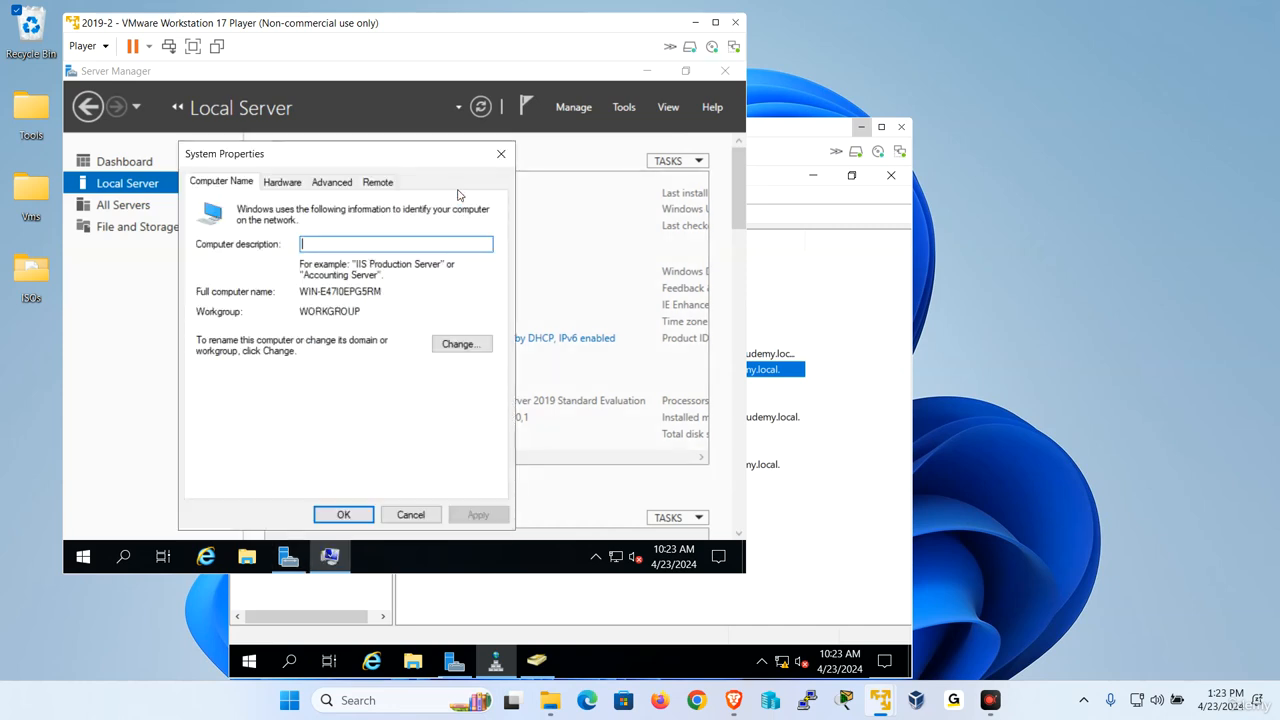
left_click(450, 345)
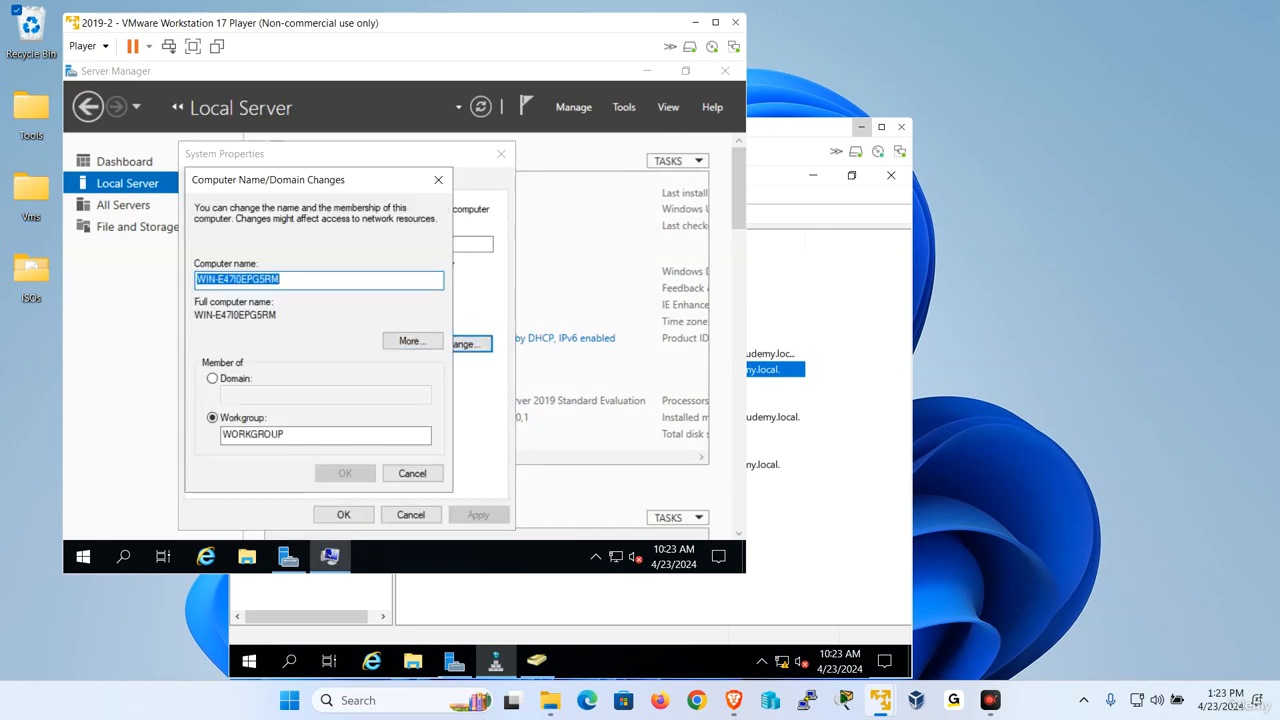
type("Udem")
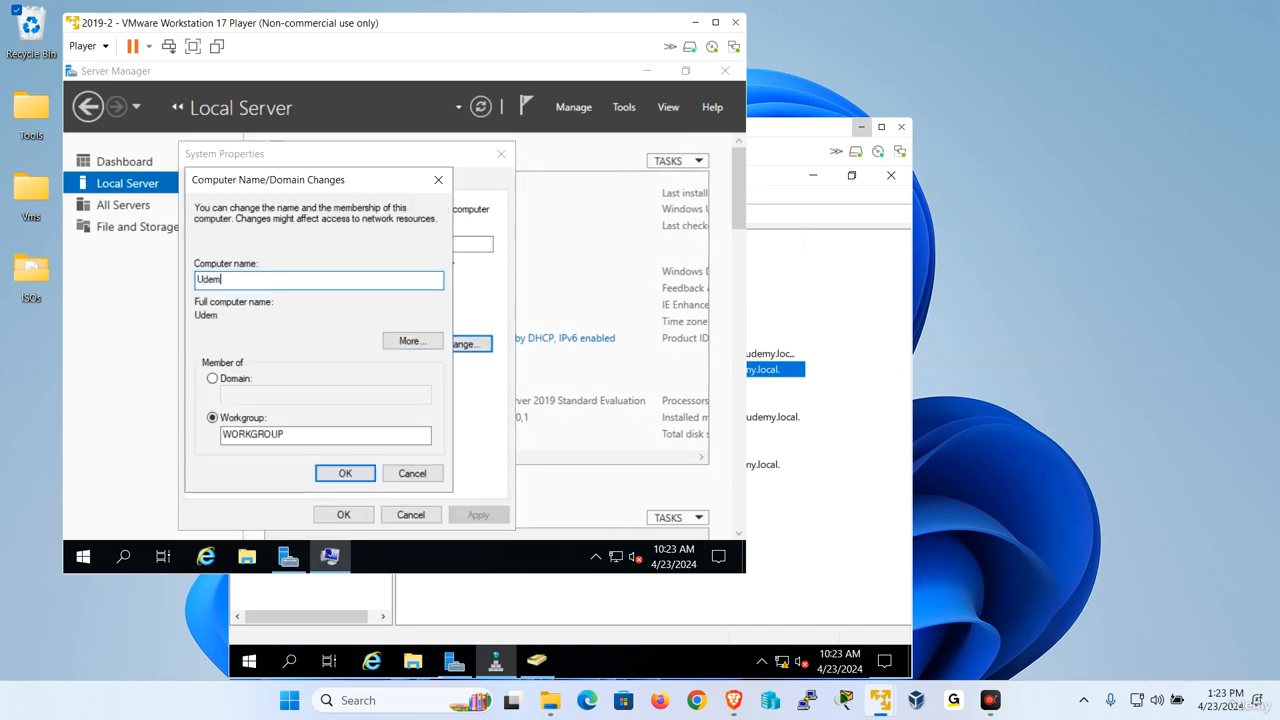
type("ysvr2")
left_click(347, 468)
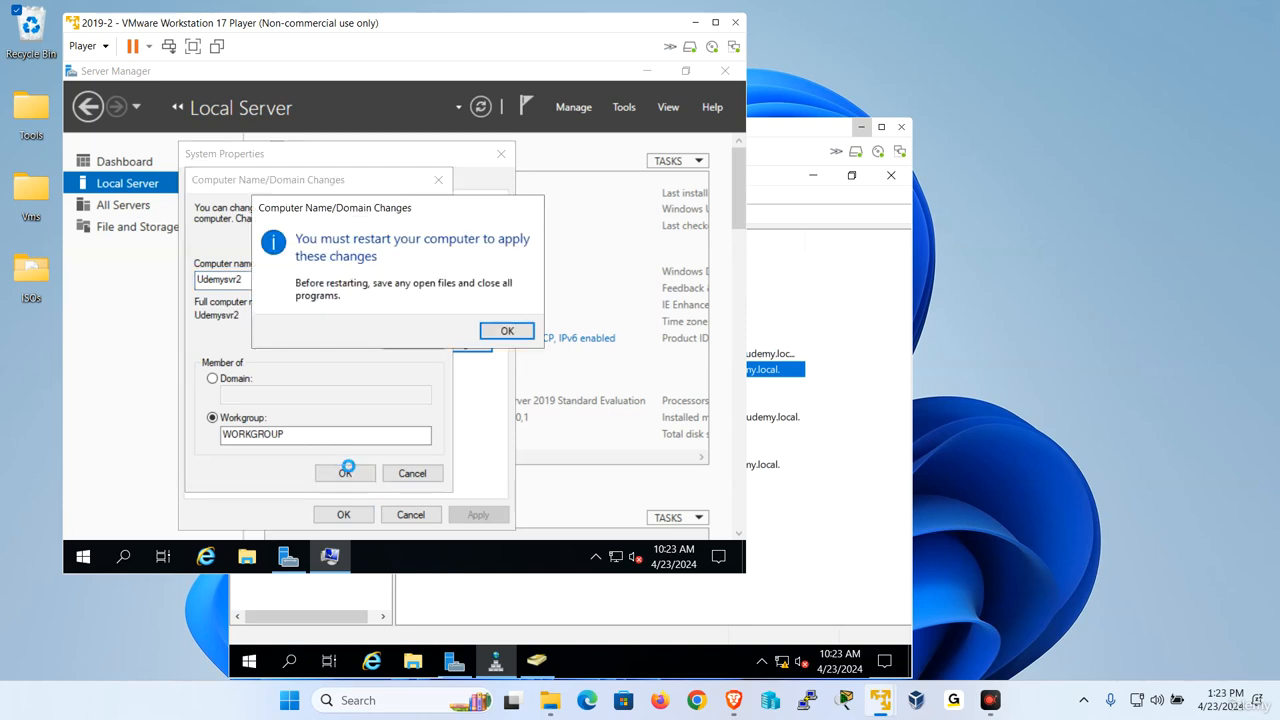
left_click(492, 333)
left_click(344, 514)
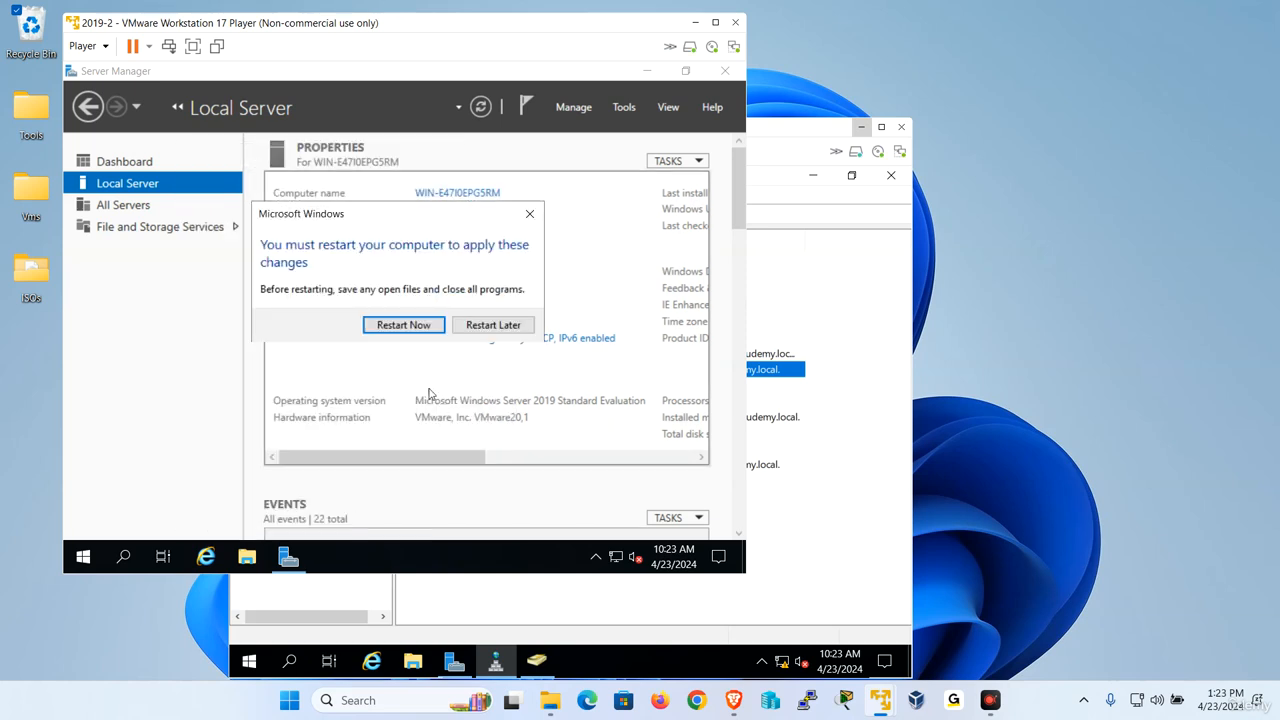
left_click(428, 329)
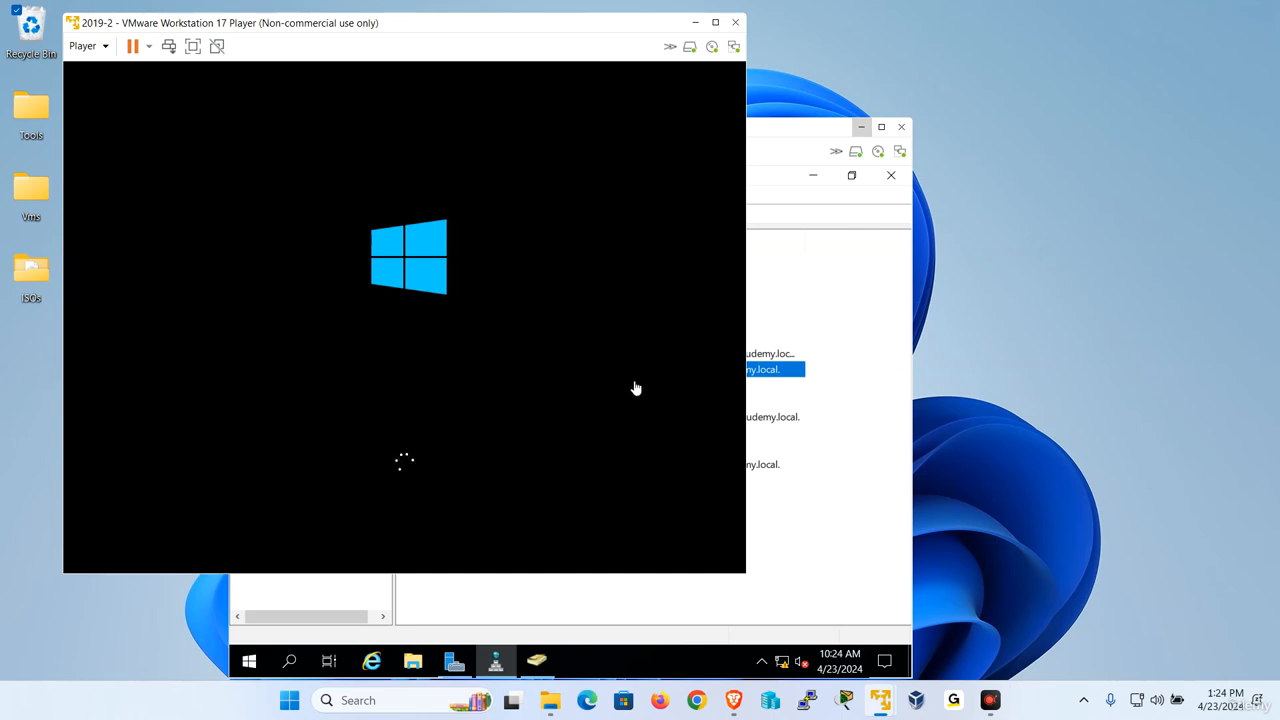
Display the 2019-2 virtual machine in full screen.
left_click(194, 47)
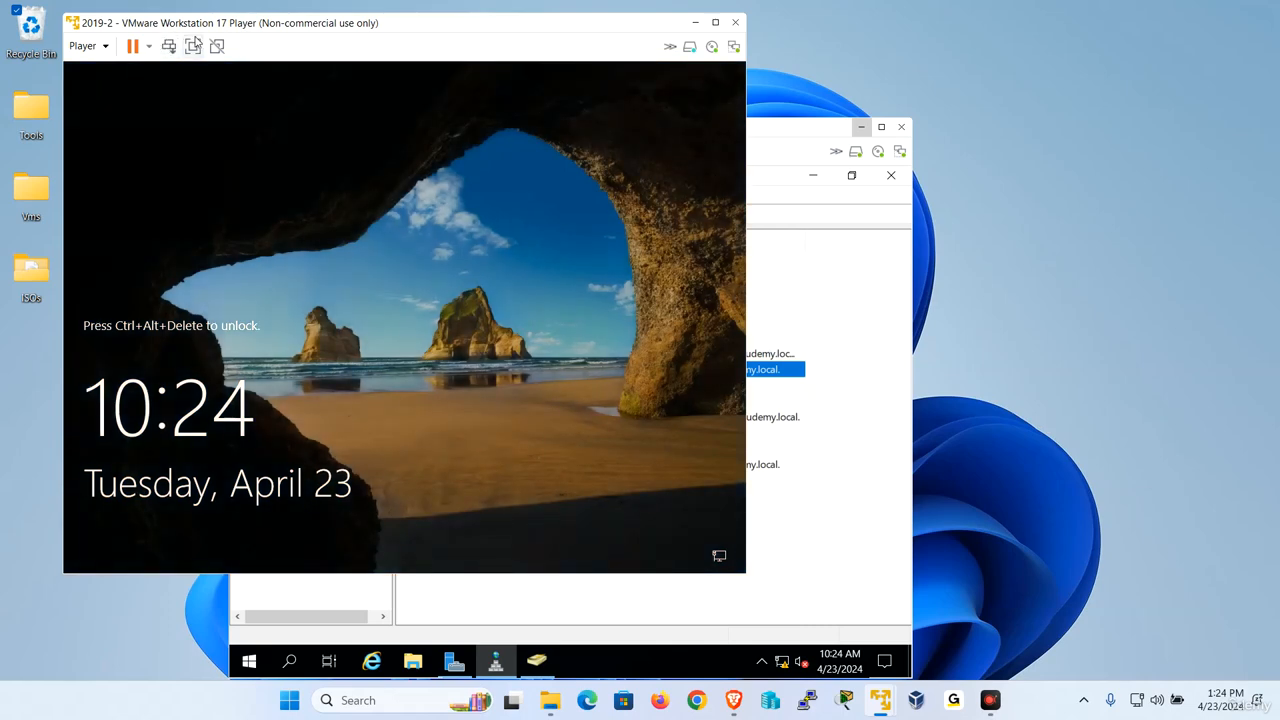
left_click(195, 44)
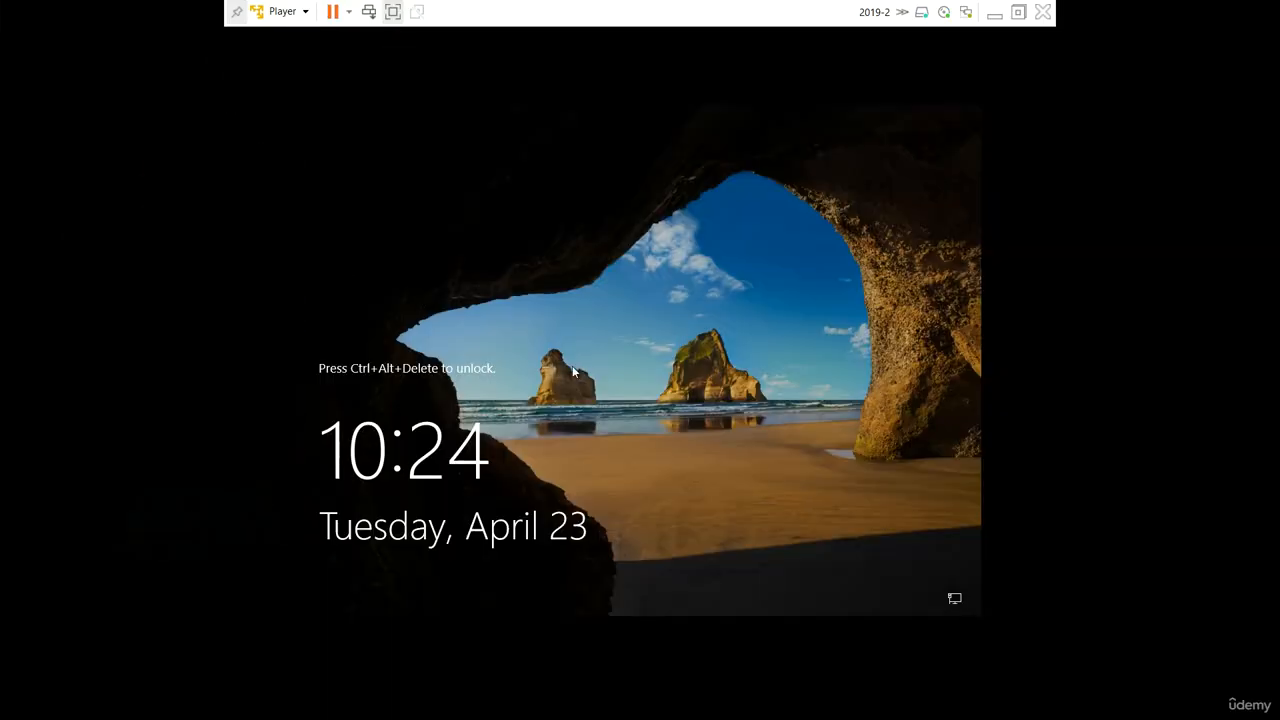
left_click(393, 12)
left_click(193, 46)
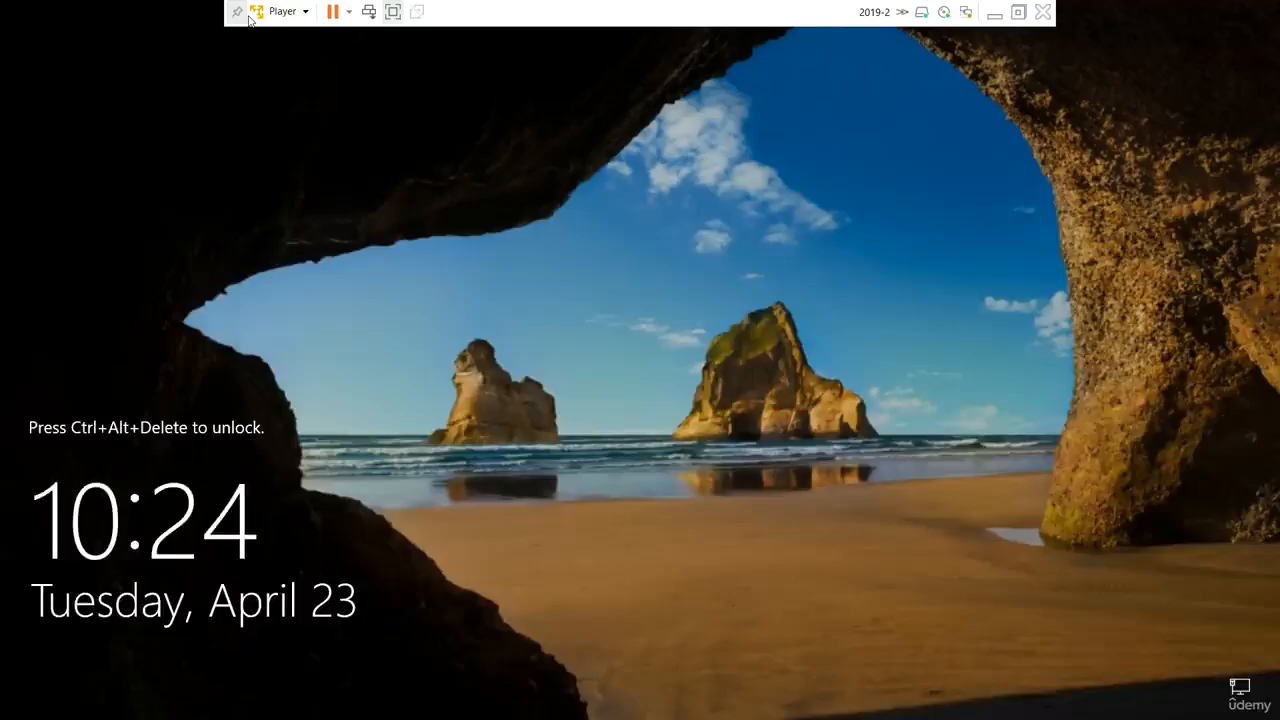
Sign in to the restarted server with the administrator password and dismiss the Server Manager message.
left_click(282, 11)
left_click(354, 98)
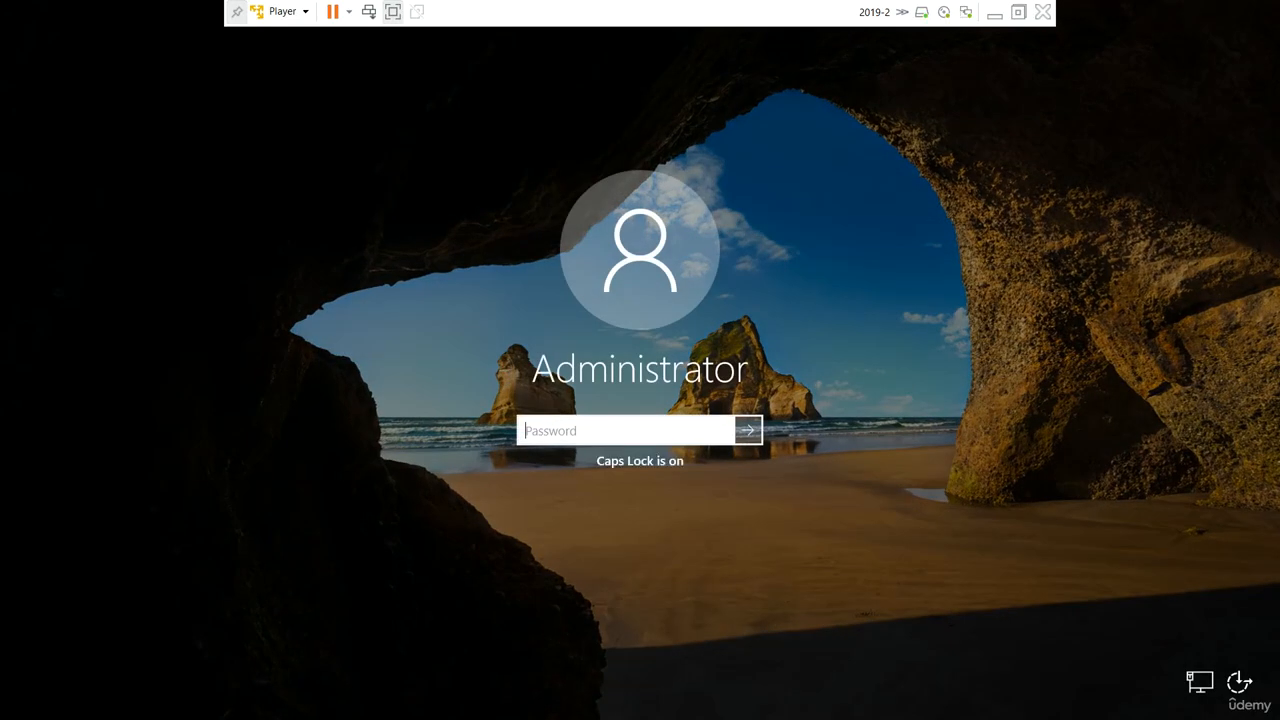
type("•••••••")
key("Return")
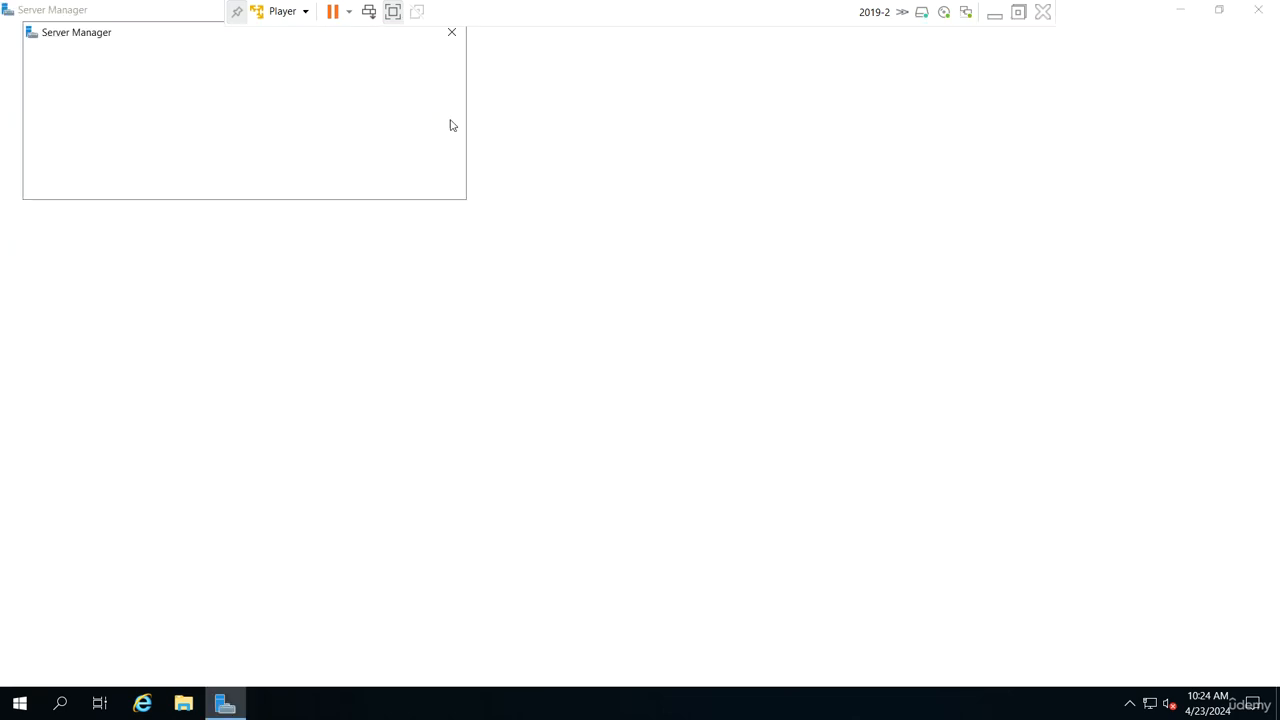
left_click(452, 33)
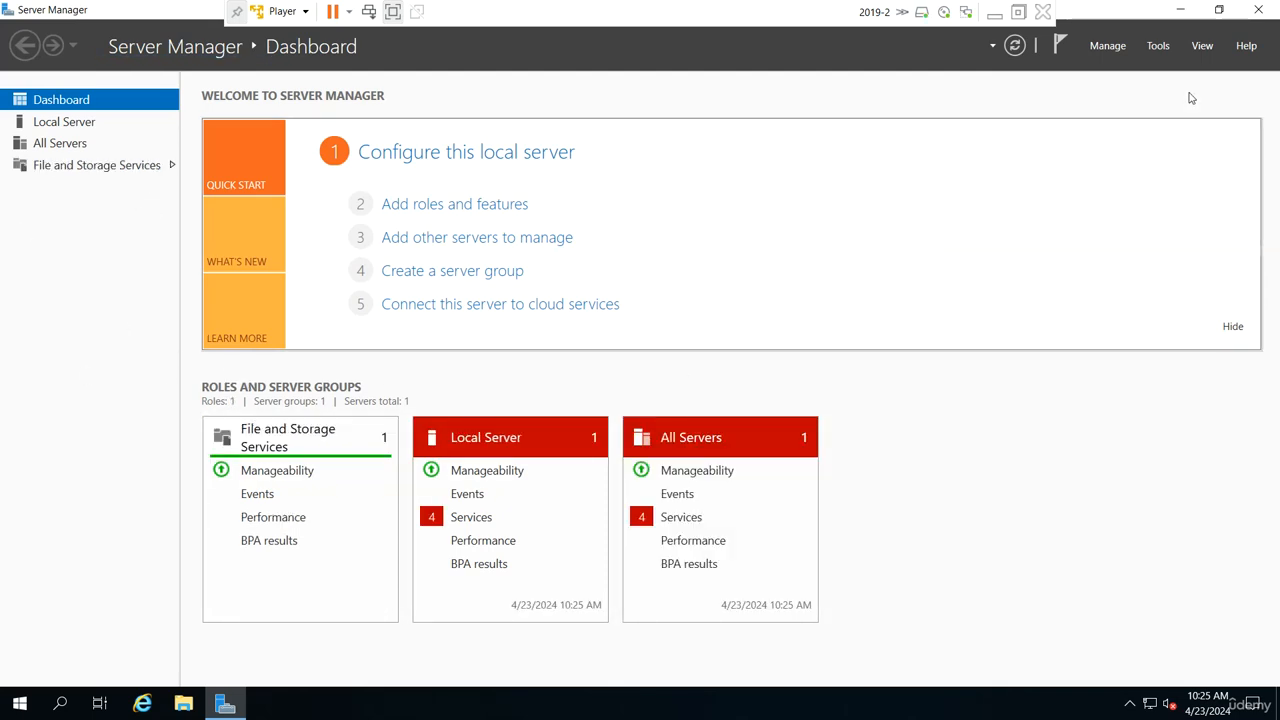
Start adding roles with a role-based installation on Udemysvr2 and select the Active Directory Domain Services role.
left_click(1107, 45)
left_click(1064, 139)
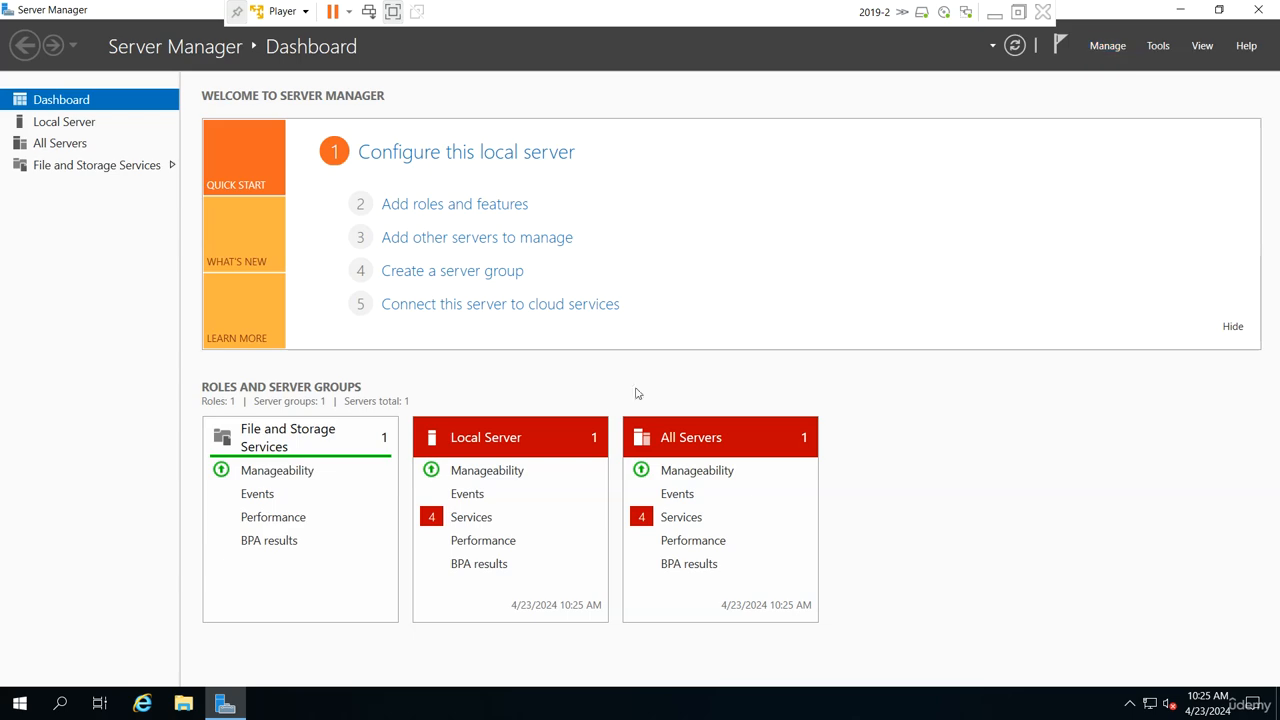
left_click(485, 474)
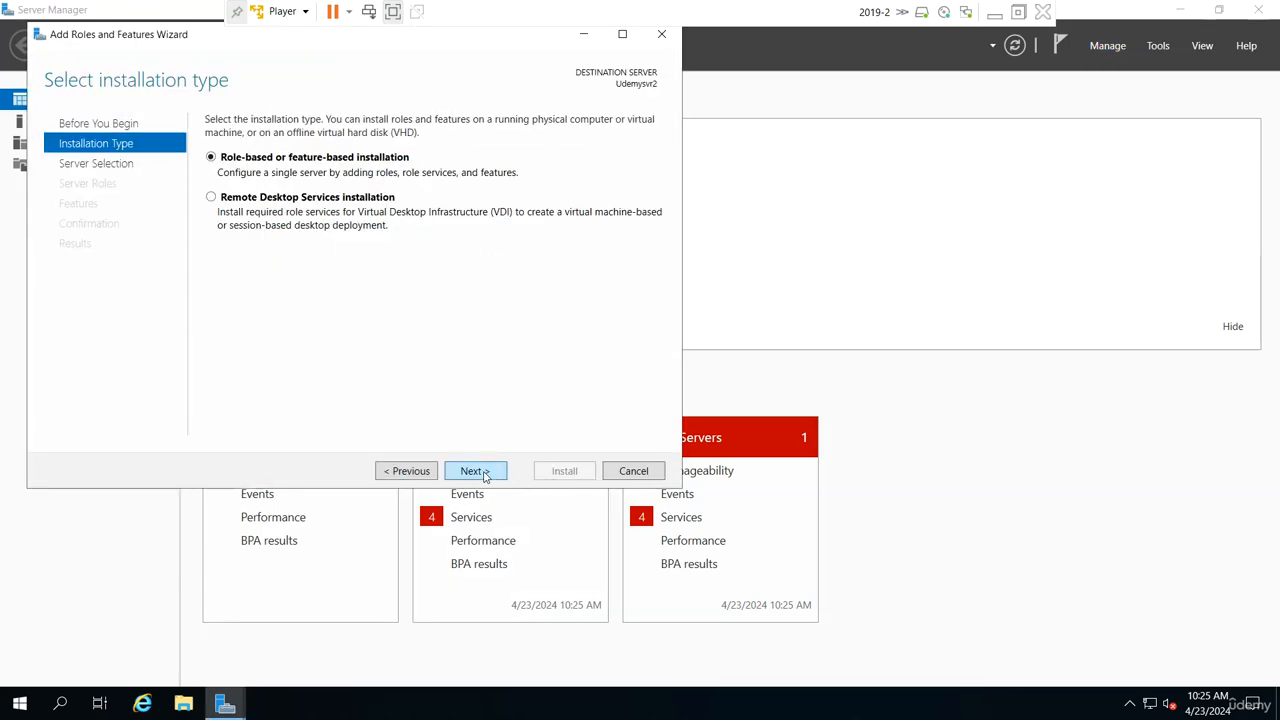
left_click(485, 475)
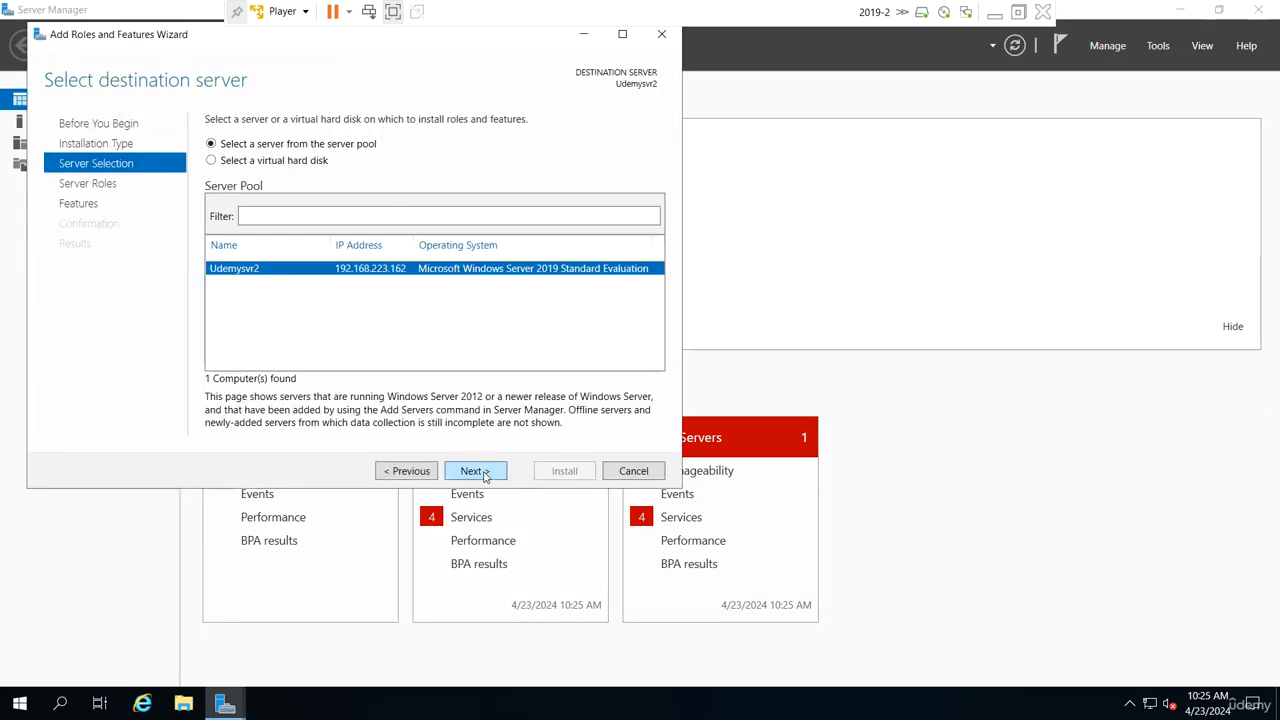
left_click(485, 474)
left_click(229, 184)
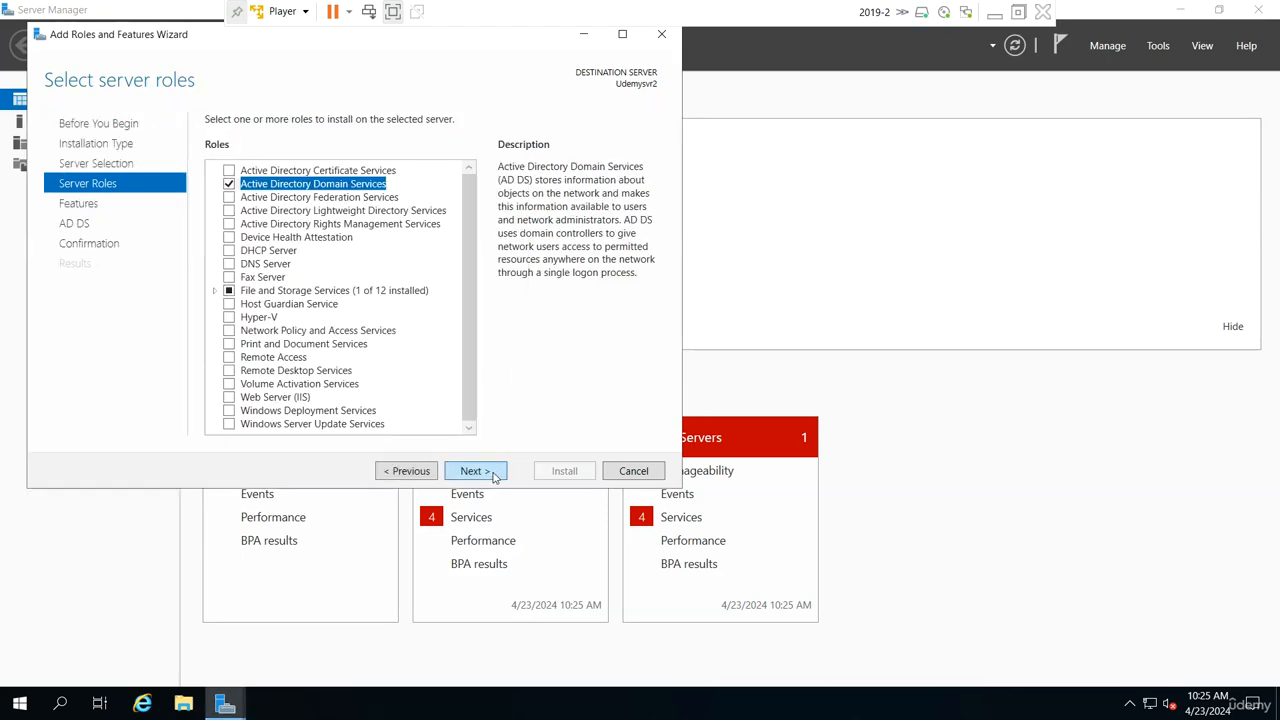
Accept the remaining wizard defaults and start installing Active Directory Domain Services on Udemysvr2.
left_click(474, 471)
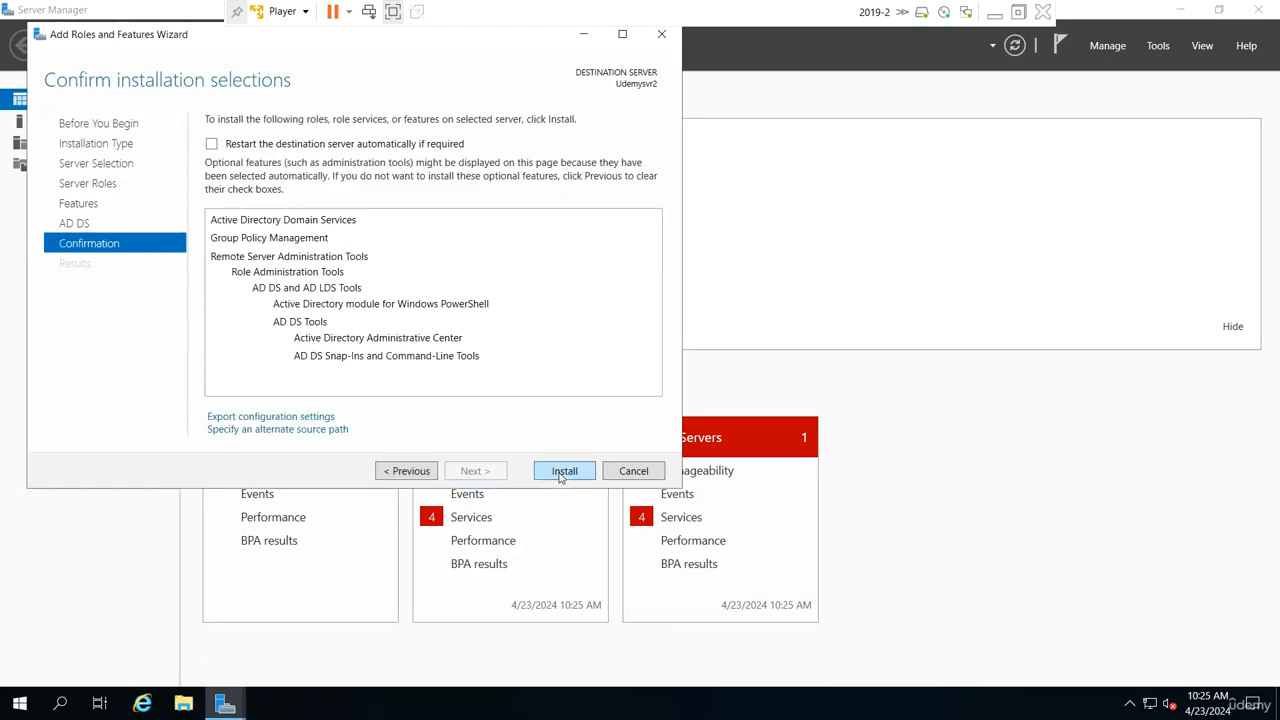
left_click(563, 471)
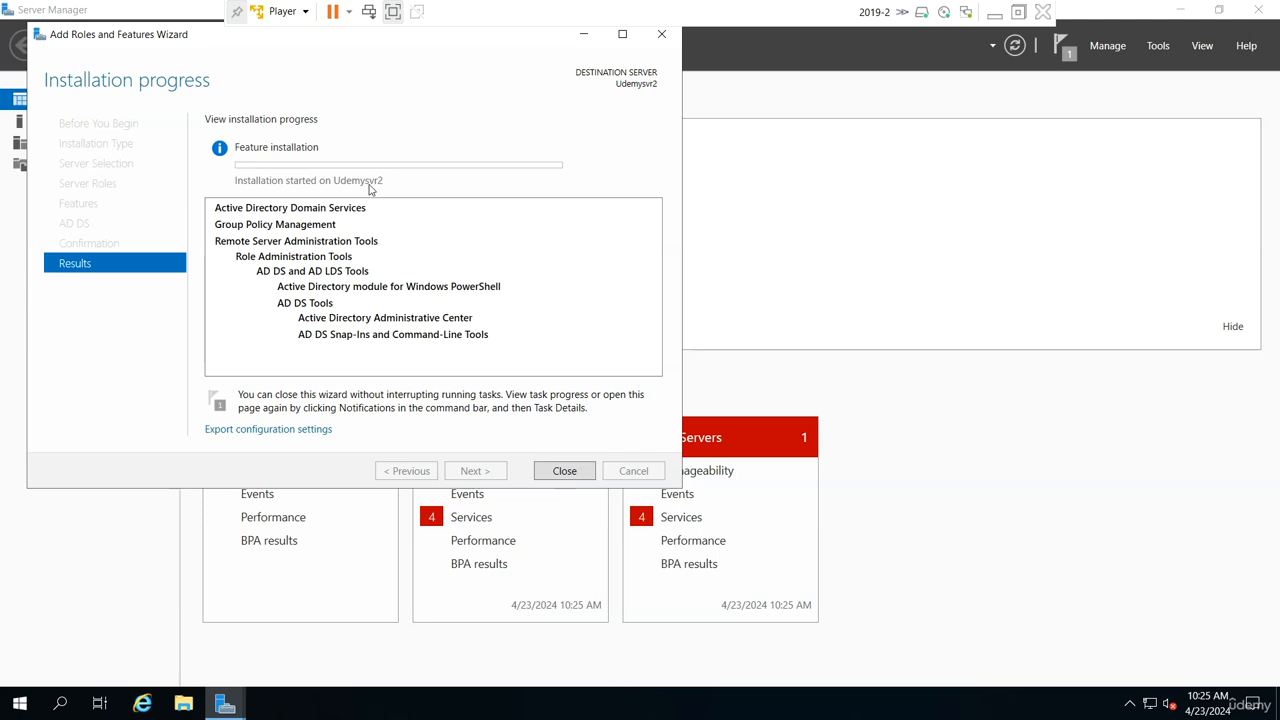
Review the local server's properties in Server Manager and bring the role installation progress window back into view.
left_click(584, 36)
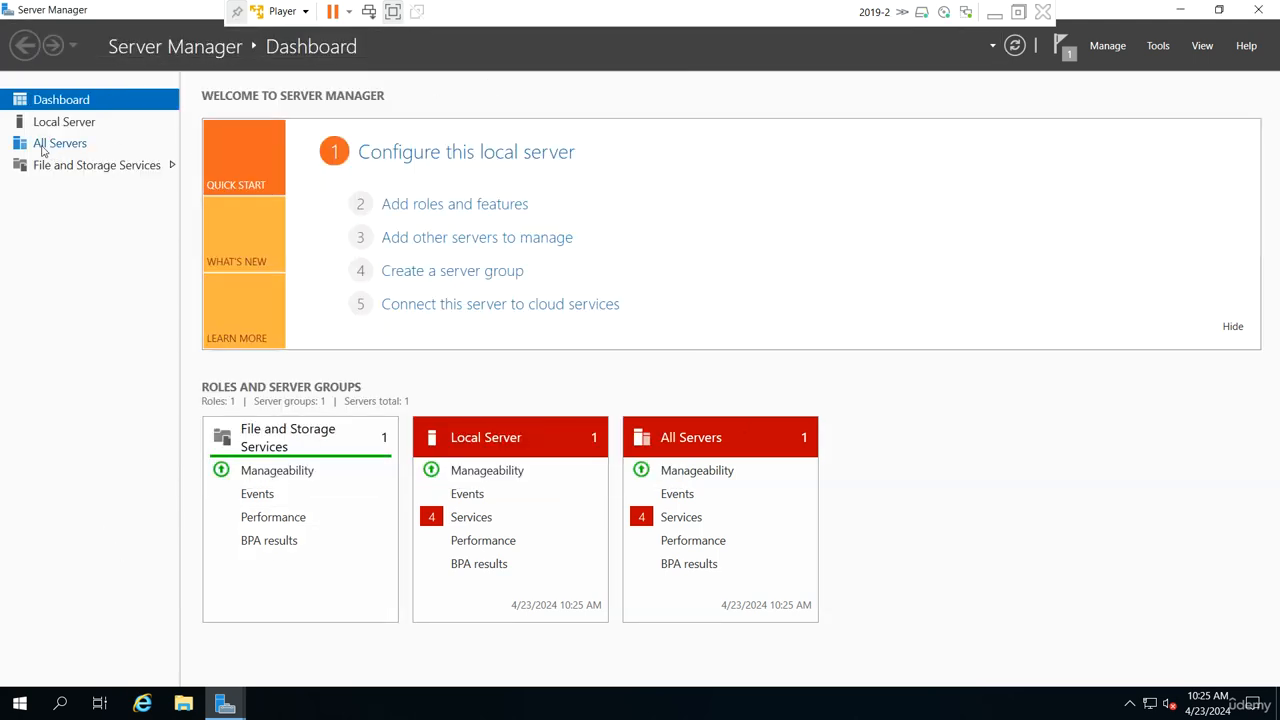
left_click(63, 122)
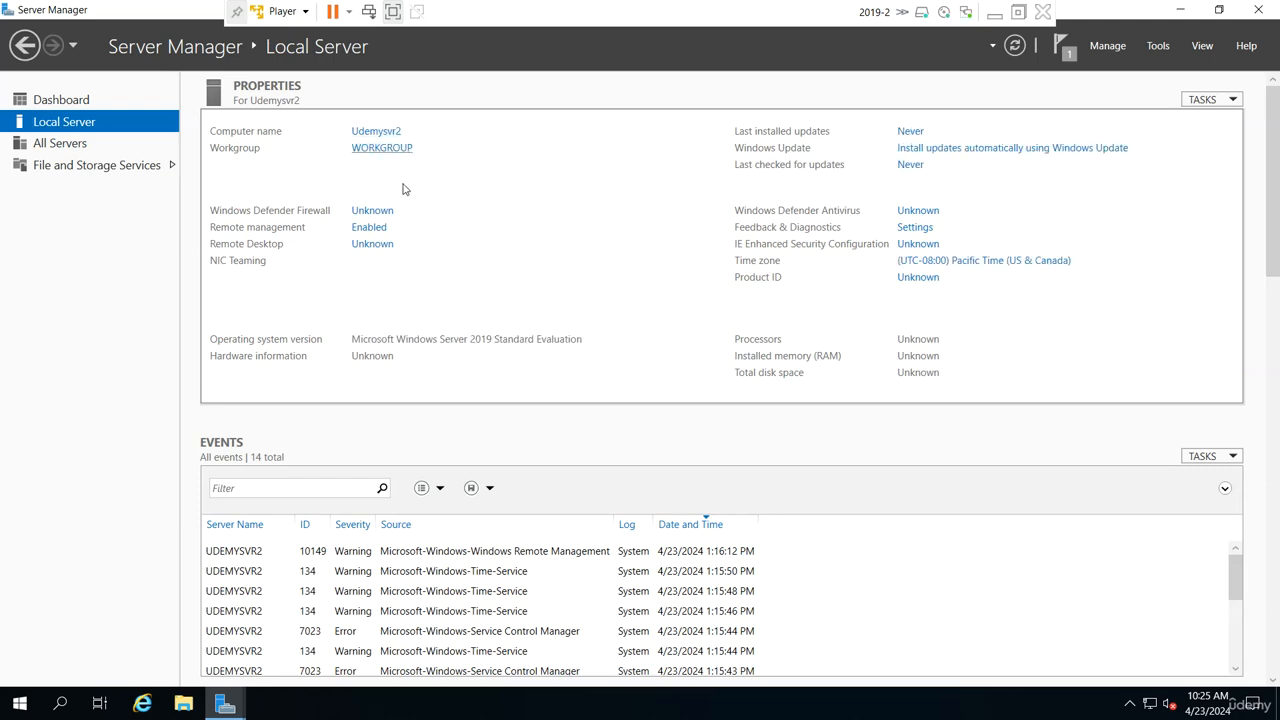
mouse_move(226, 703)
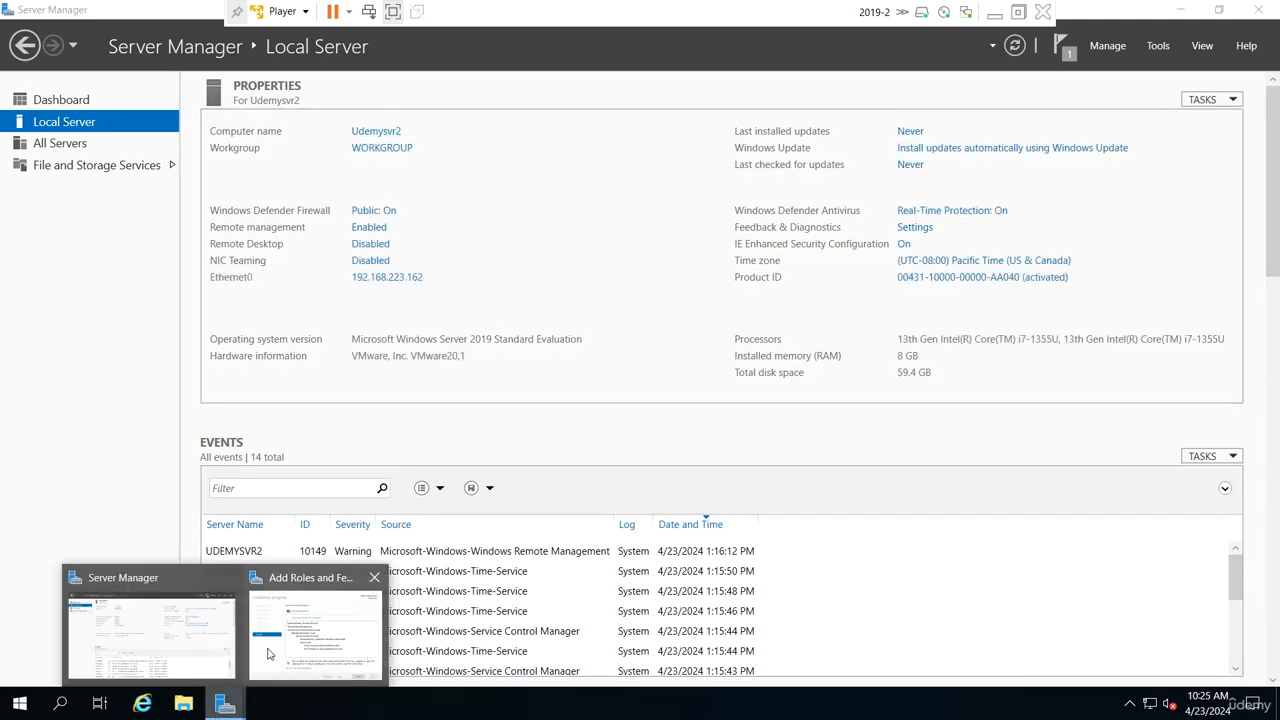
left_click(315, 635)
left_click_drag(181, 38, 373, 114)
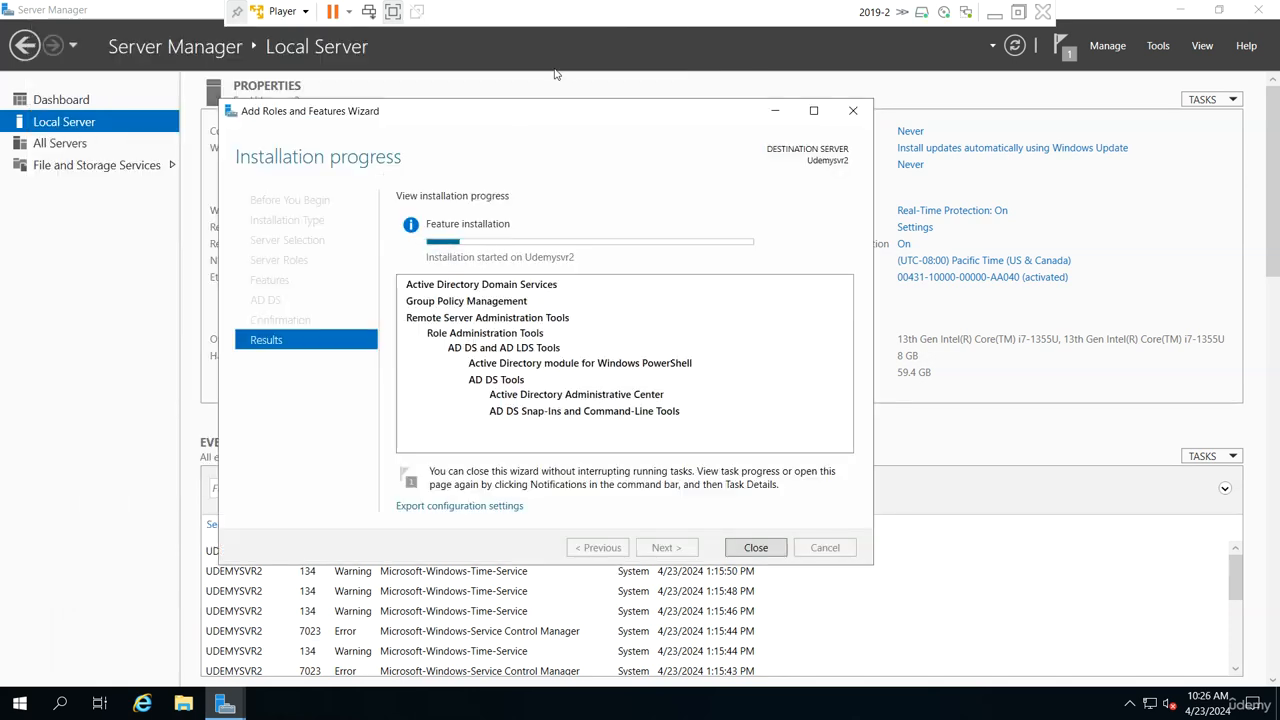
left_click_drag(595, 125, 638, 167)
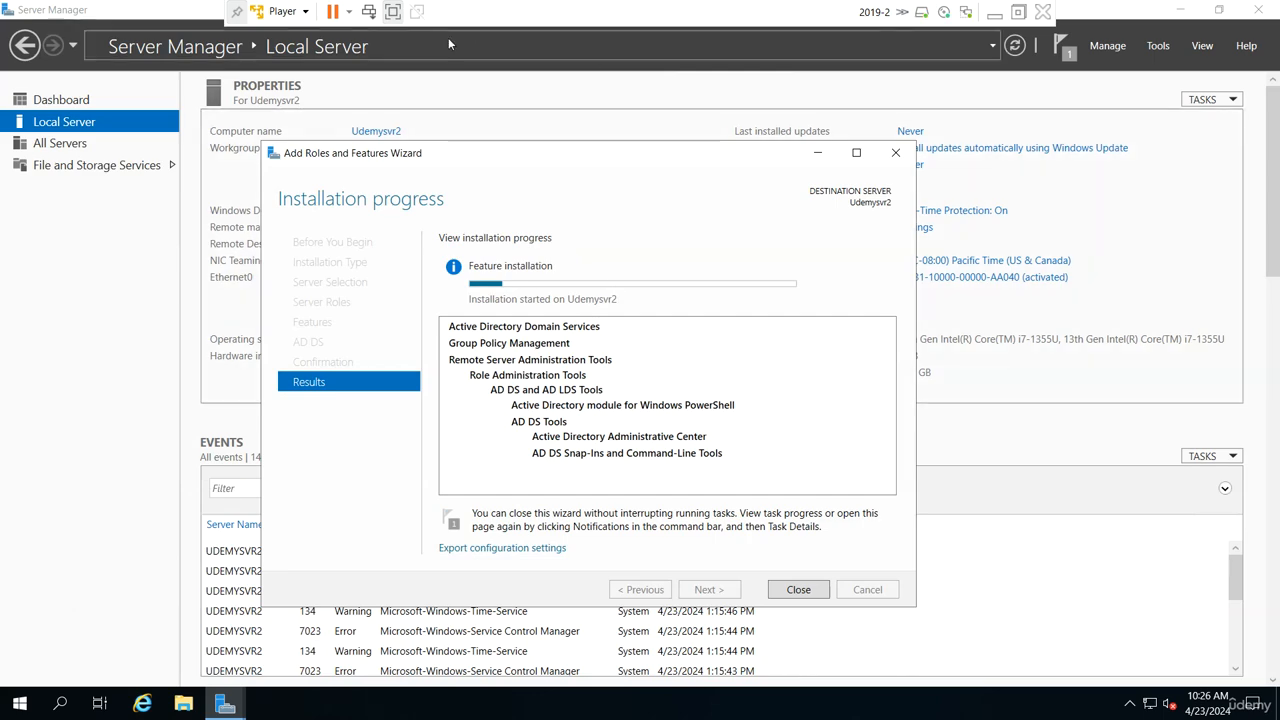
Leave full screen, switch to the 2019-1 virtual machine and examine the service records in the _tcp folder of udemy.local.
left_click(393, 12)
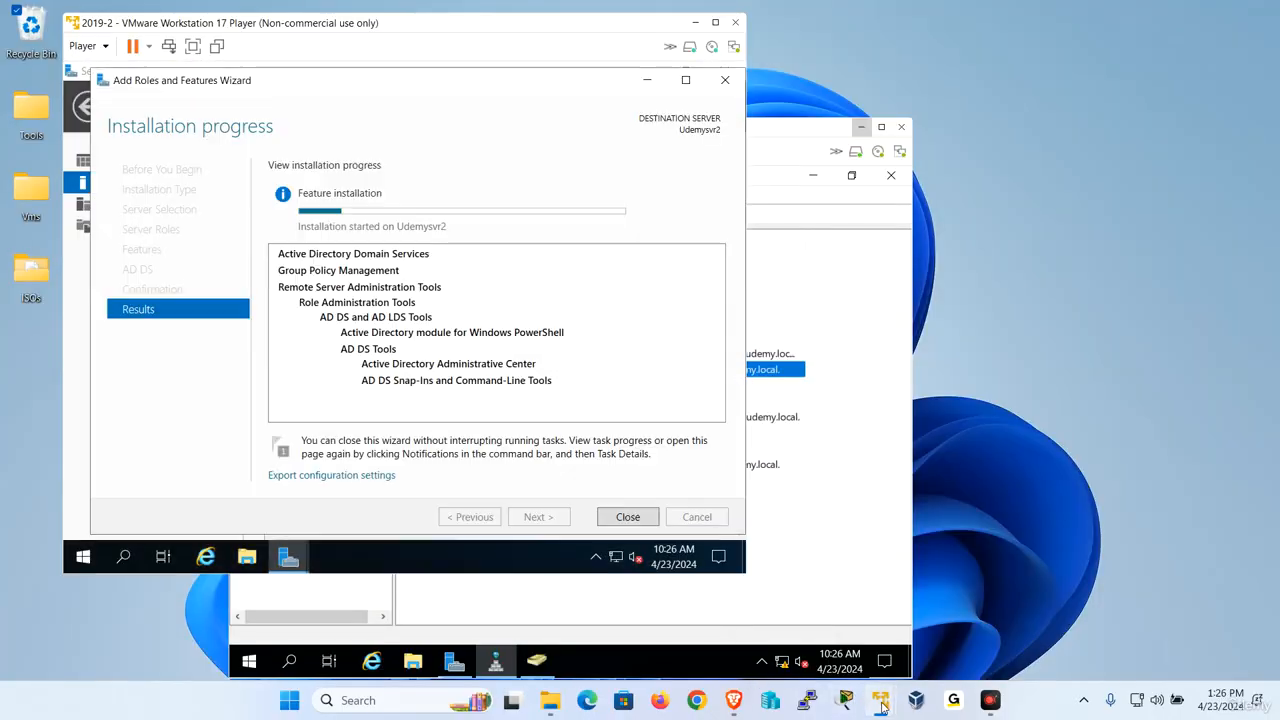
mouse_move(875, 706)
left_click(845, 600)
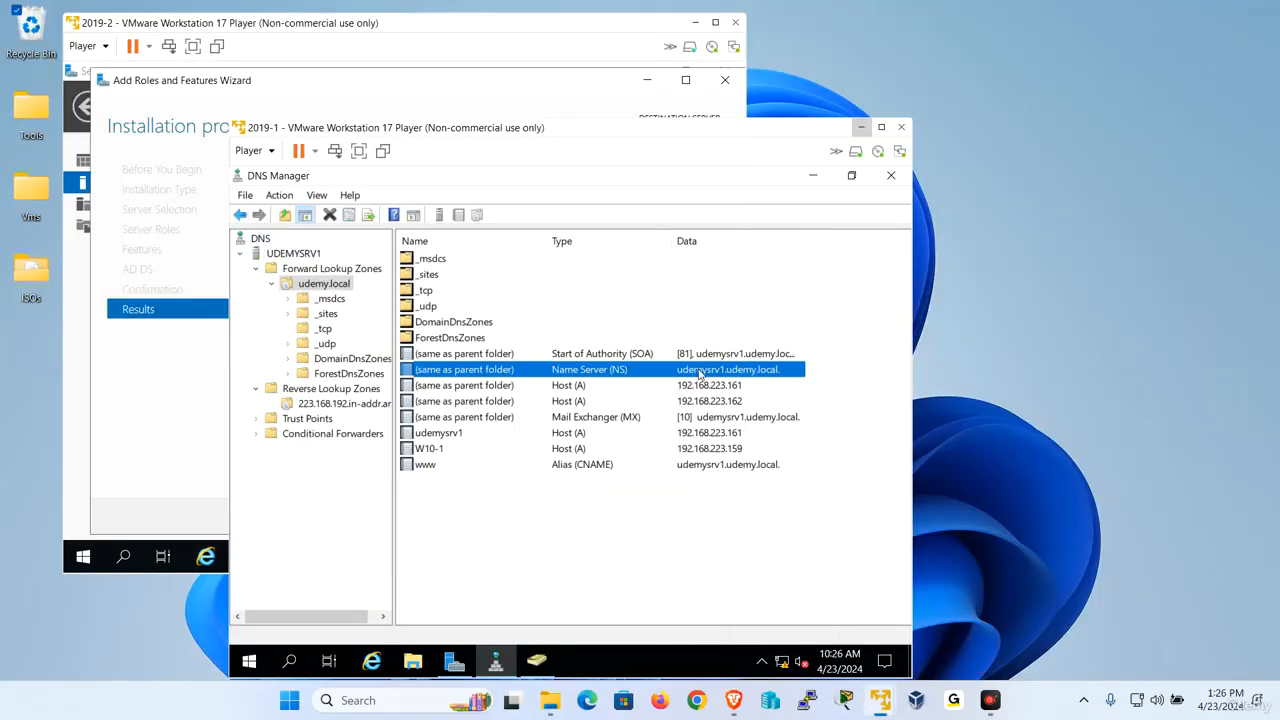
double_click(428, 290)
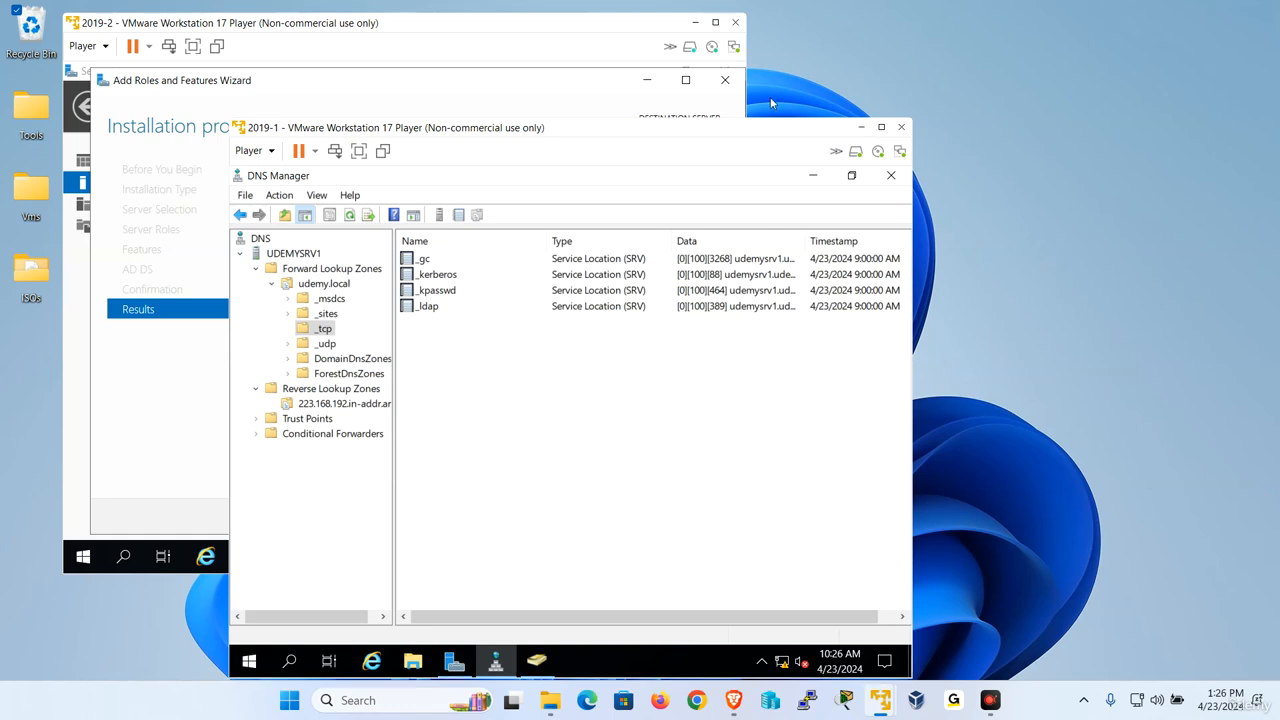
left_click(861, 127)
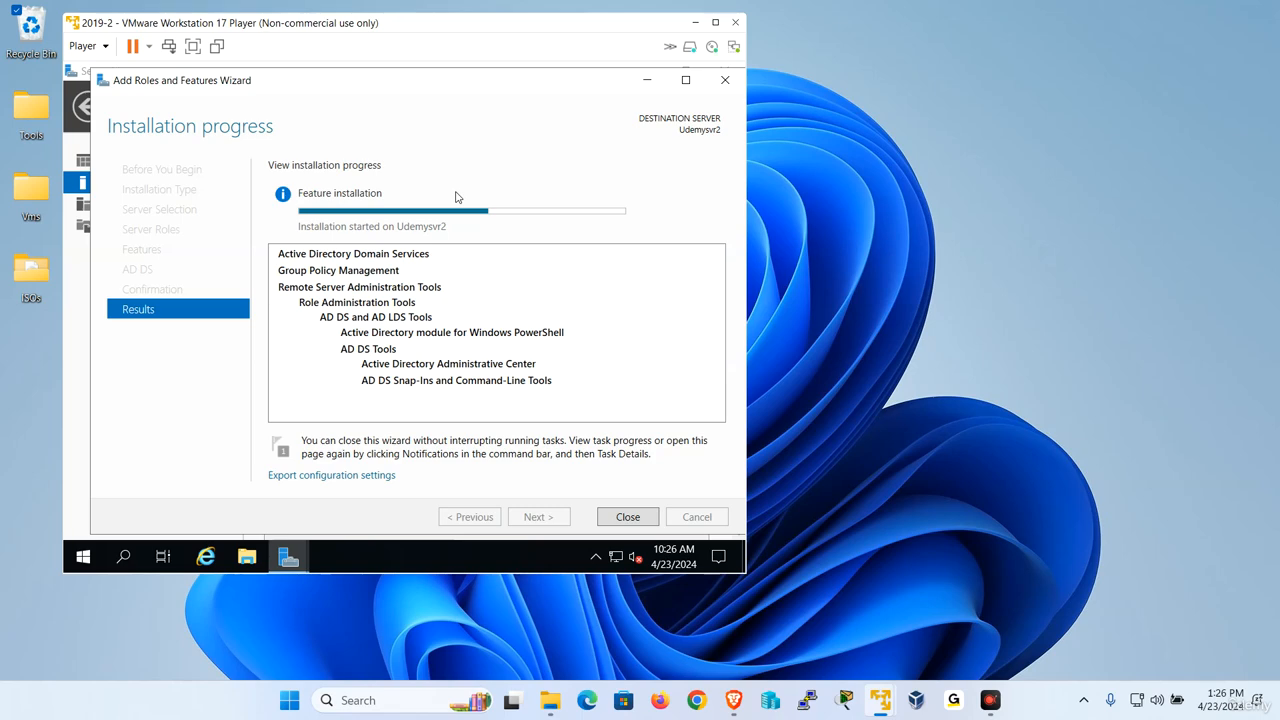
Start promoting Udemysvr2 to a domain controller in full screen, adding it to the existing domain udemy.local.
mouse_move(453, 214)
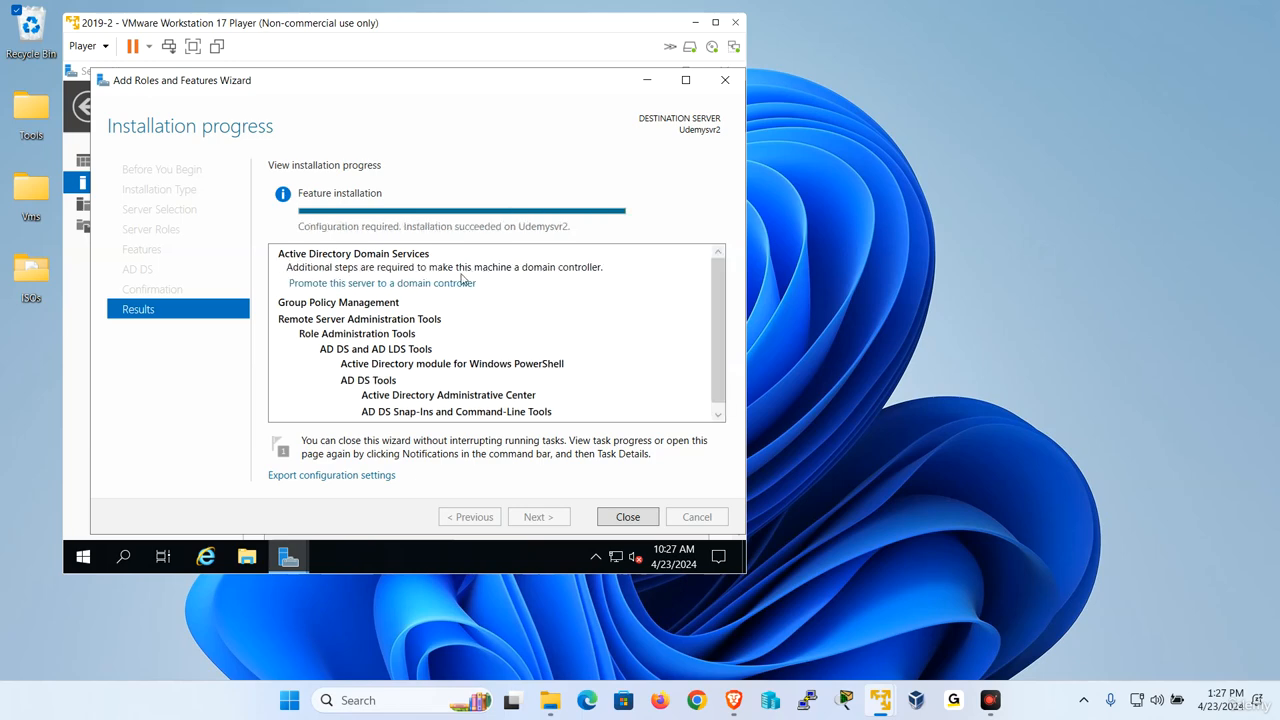
left_click(459, 285)
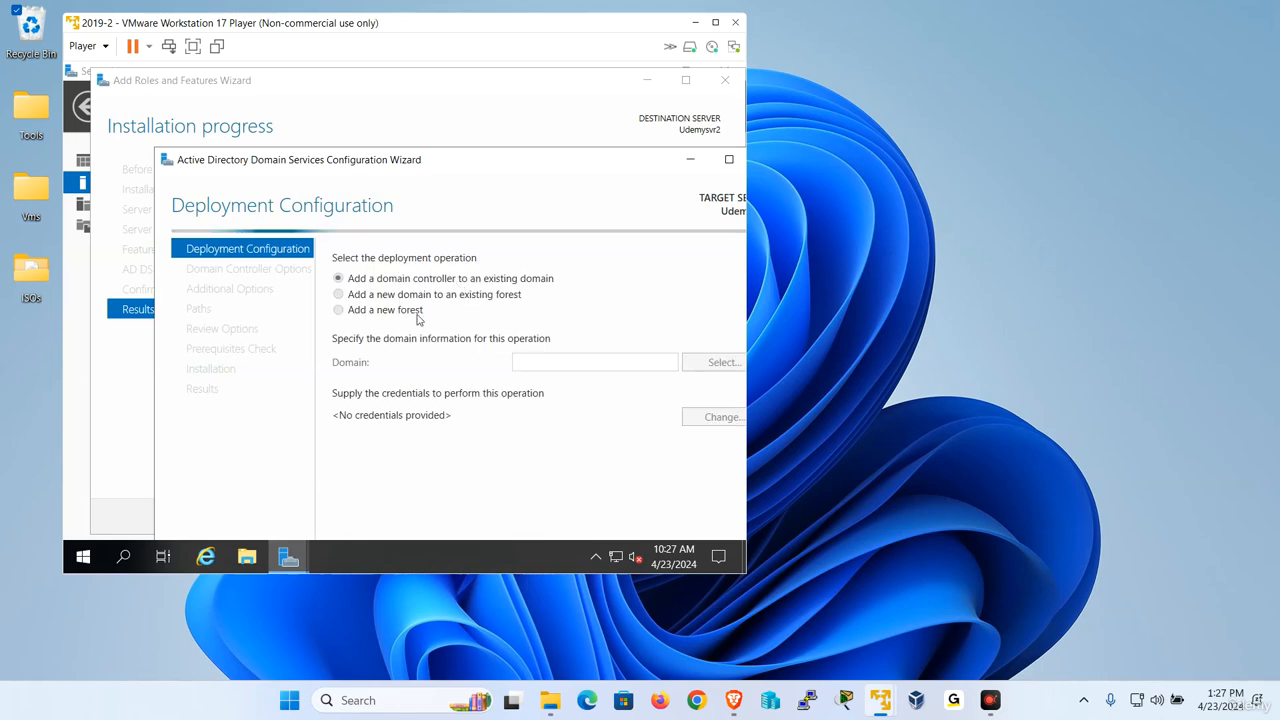
left_click(194, 48)
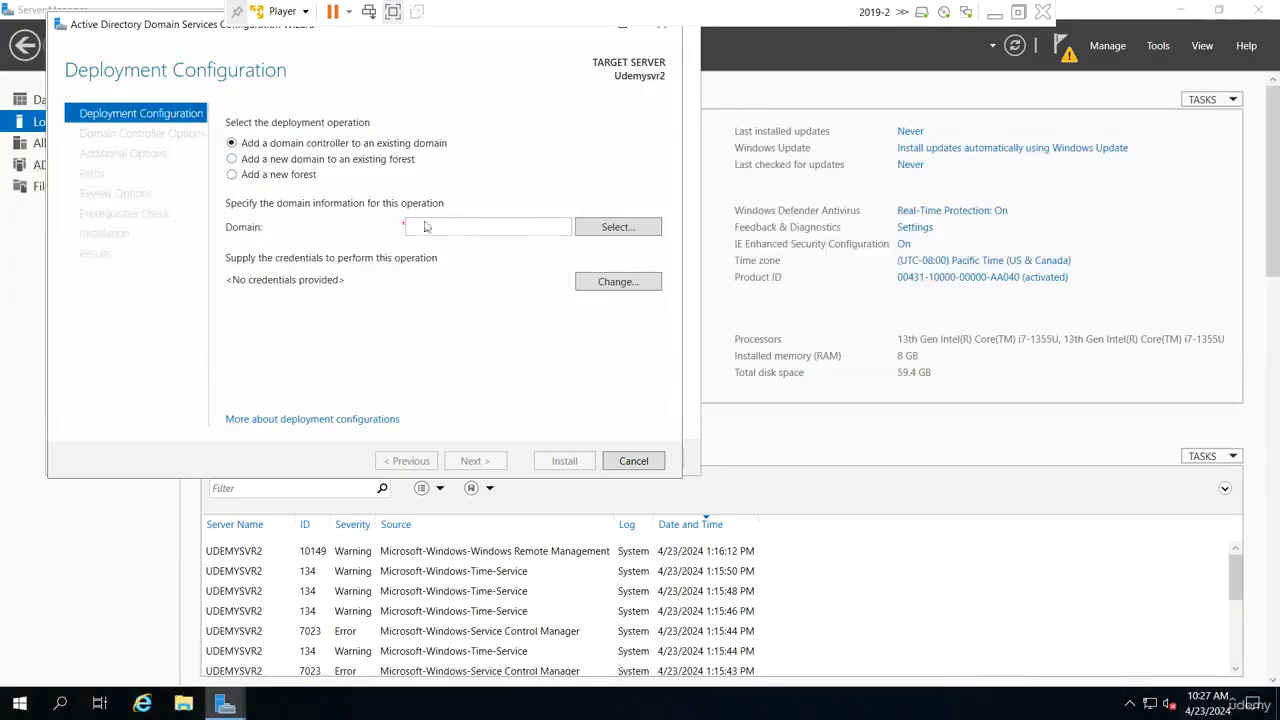
type("udem")
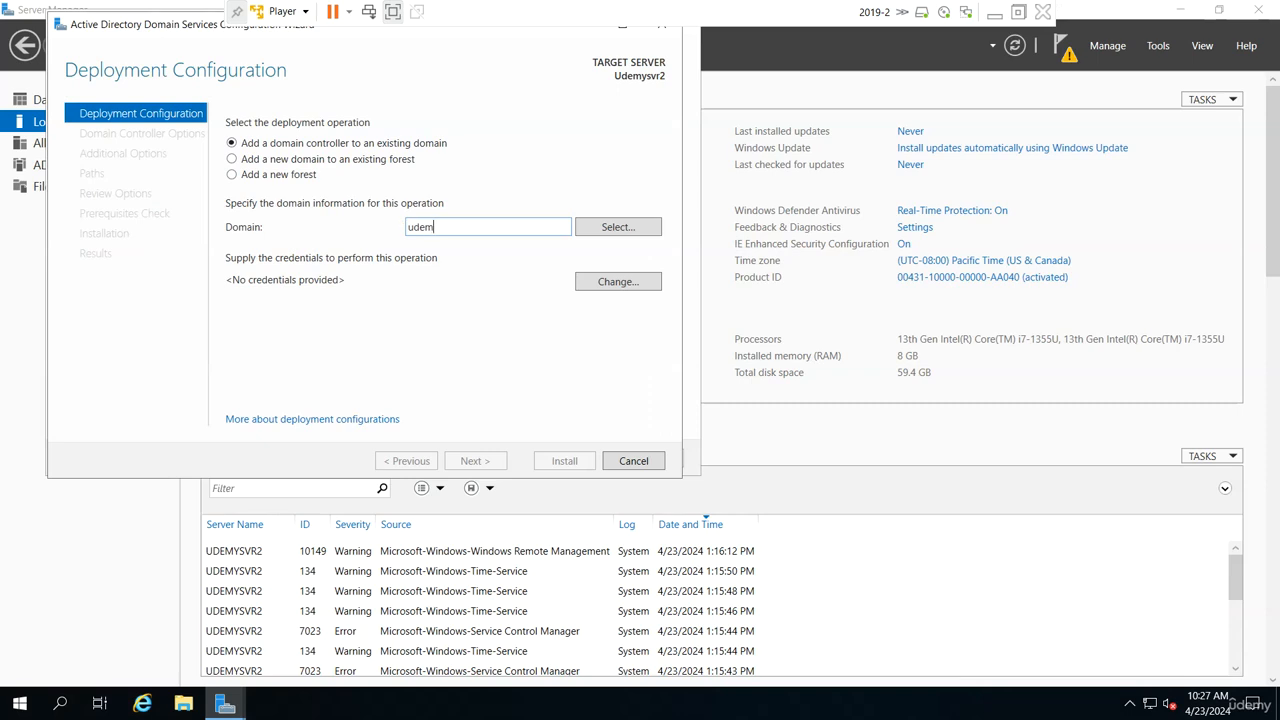
type("y.local")
Supply udemy\administrator and the account password as the deployment credentials and continue to the domain controller options.
left_click(630, 289)
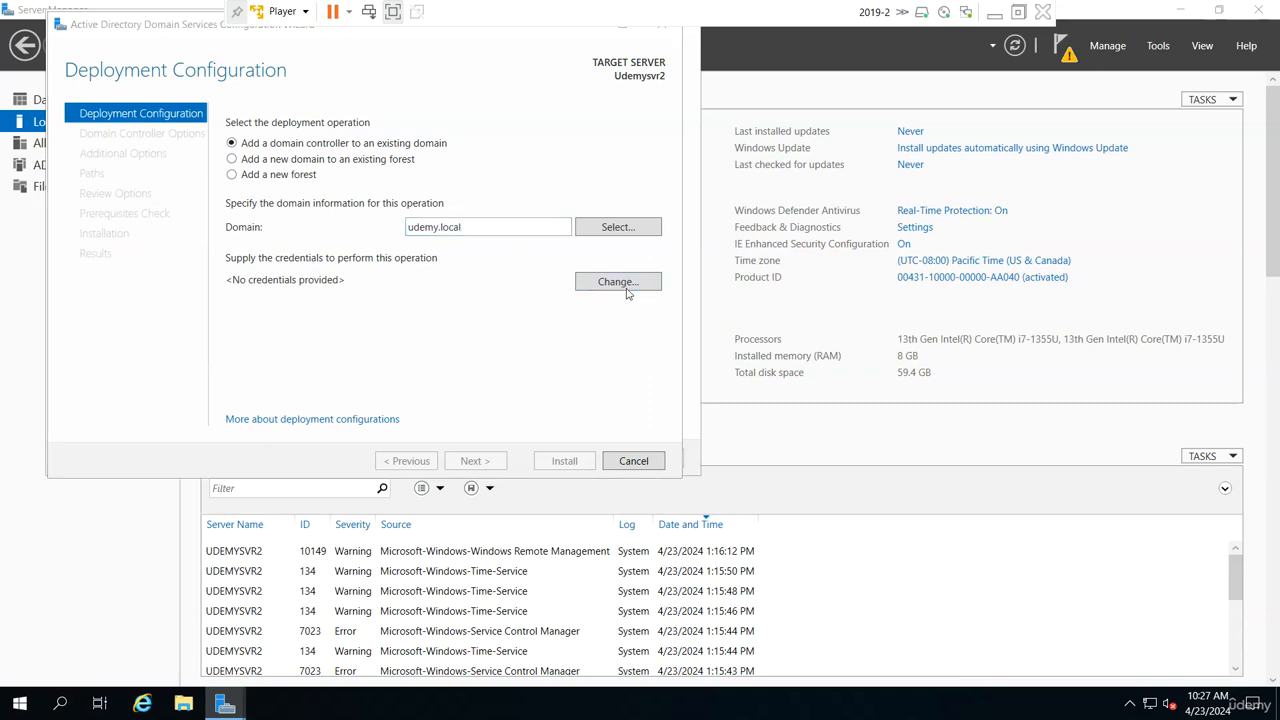
type("ude")
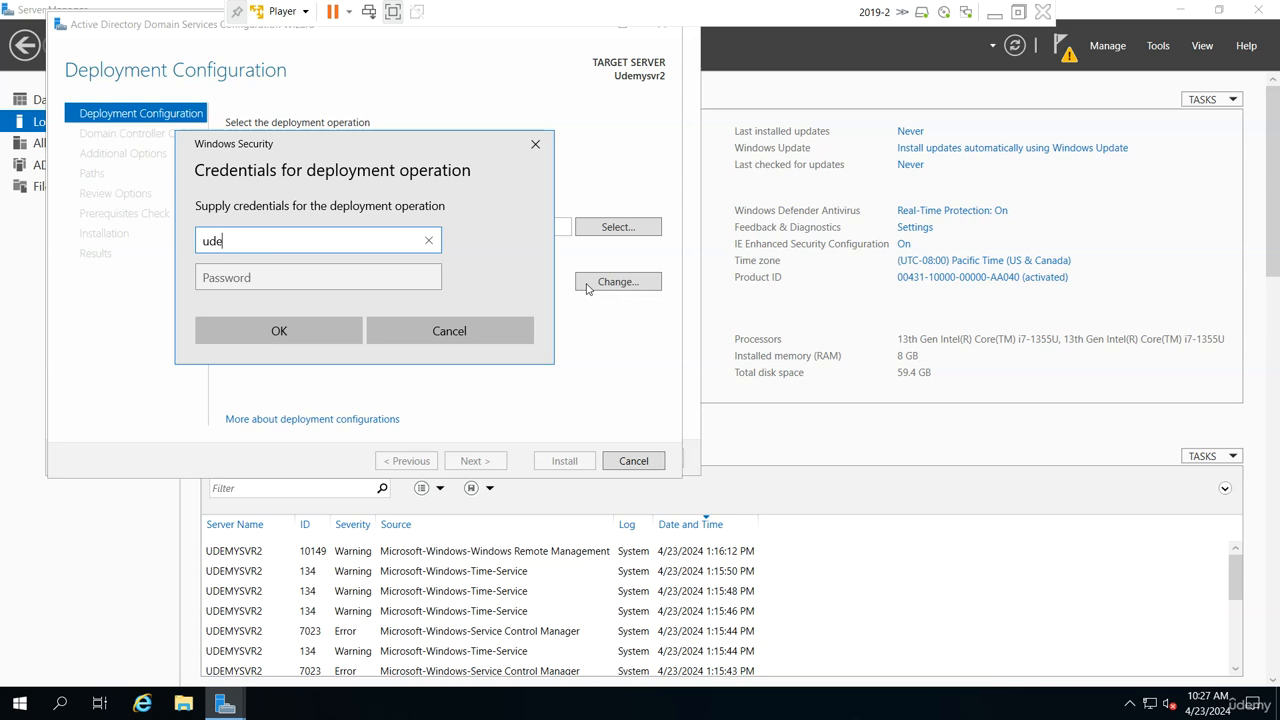
type("my\\administrator")
key("Tab")
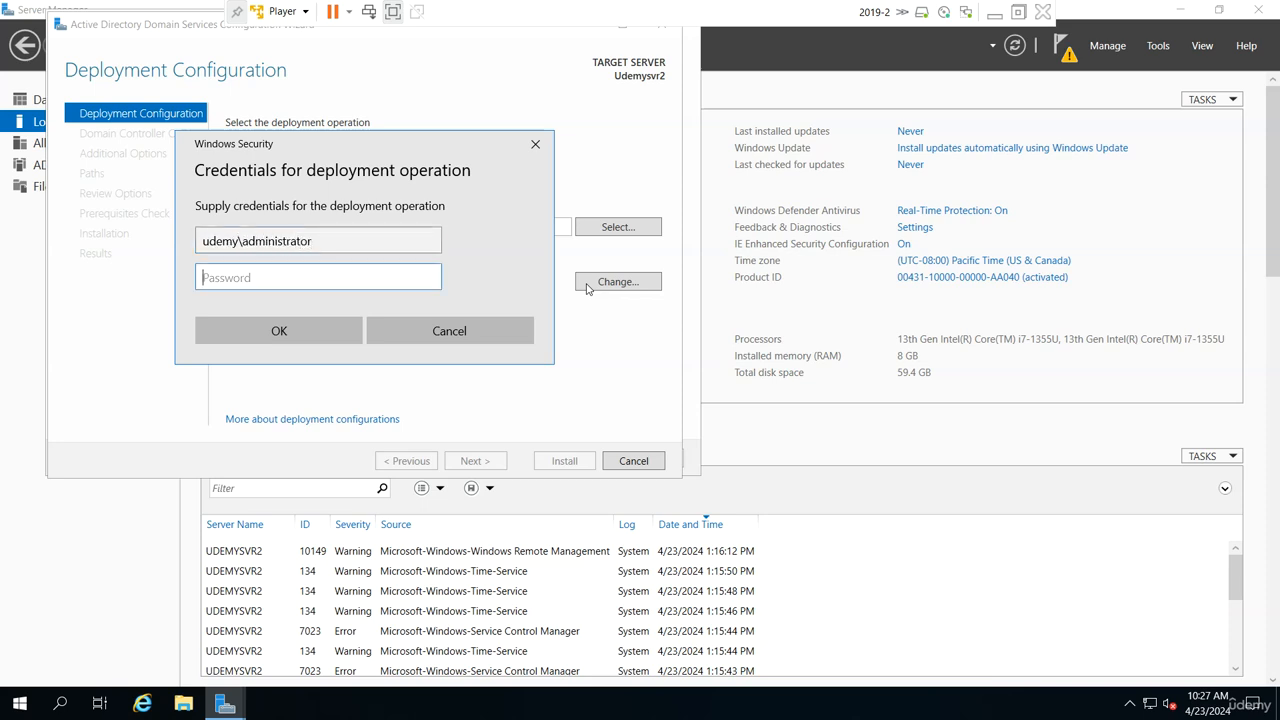
type("Pa55w.rd")
key("Return")
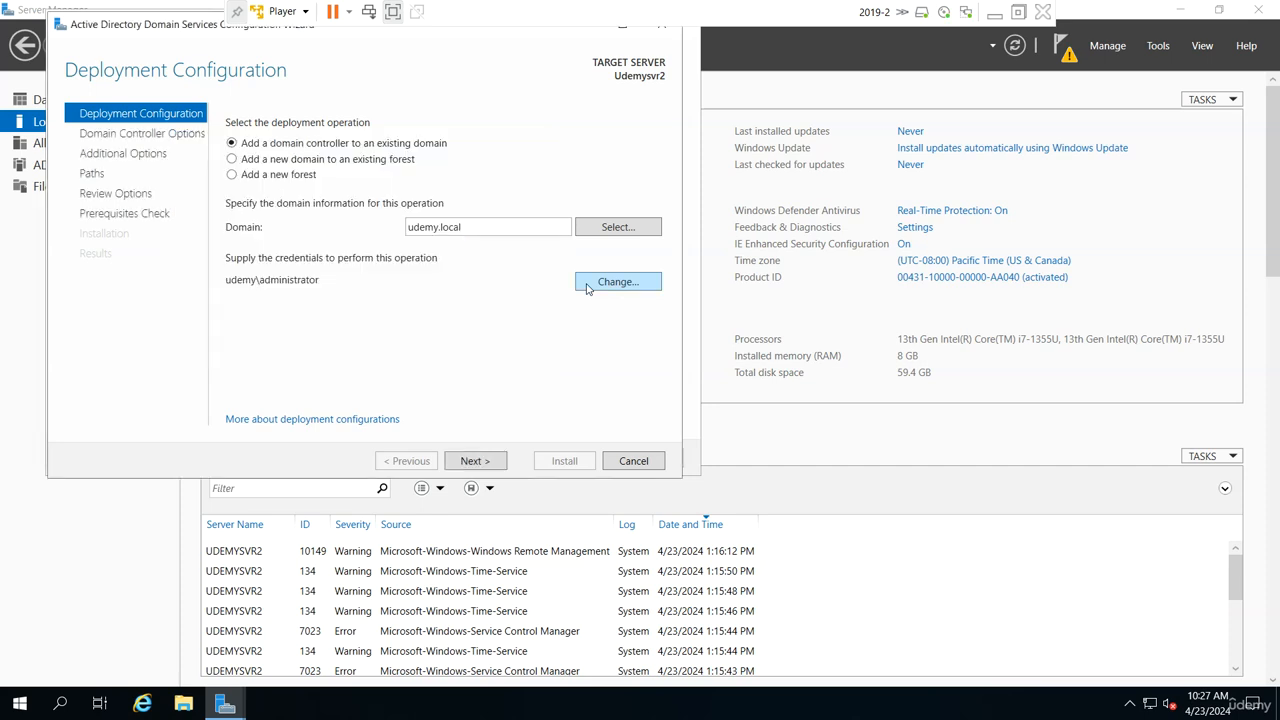
left_click(490, 461)
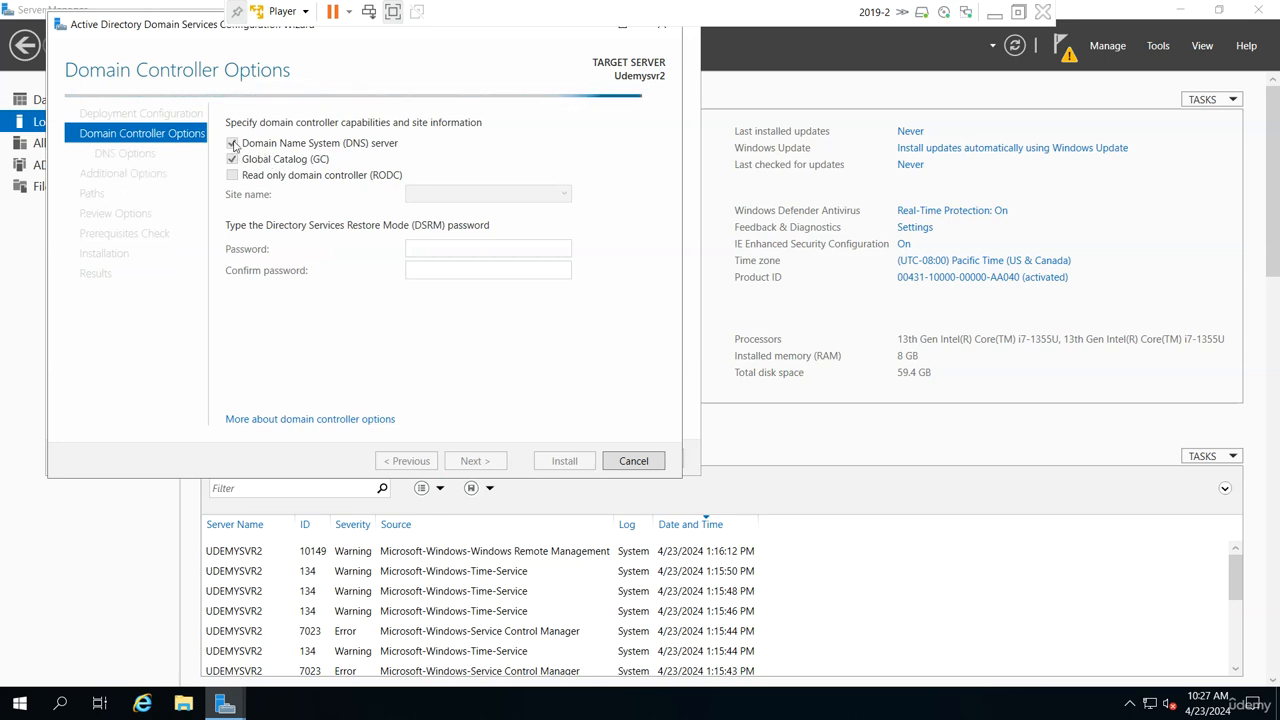
Exclude the DNS server capability, and enter and confirm the Directory Services Restore Mode password.
left_click(233, 144)
left_click(441, 248)
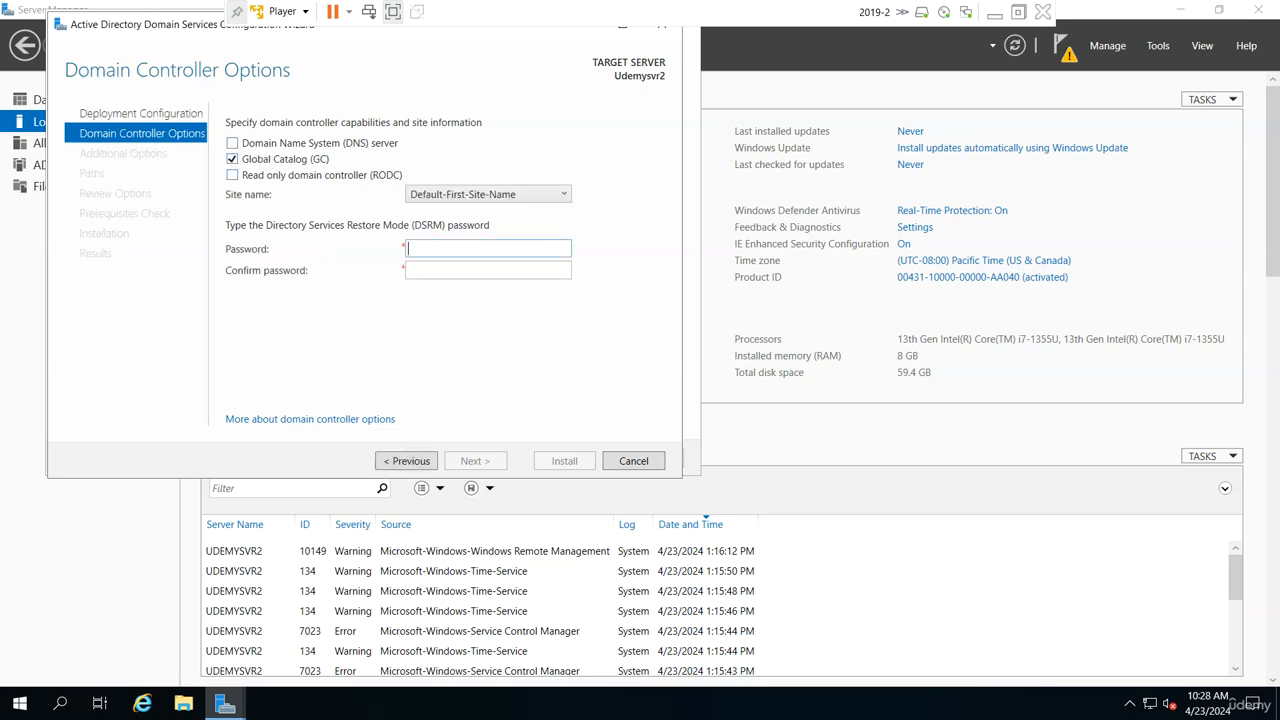
type("Pa$$w0rd")
key("Tab")
type("Pa$$w0r")
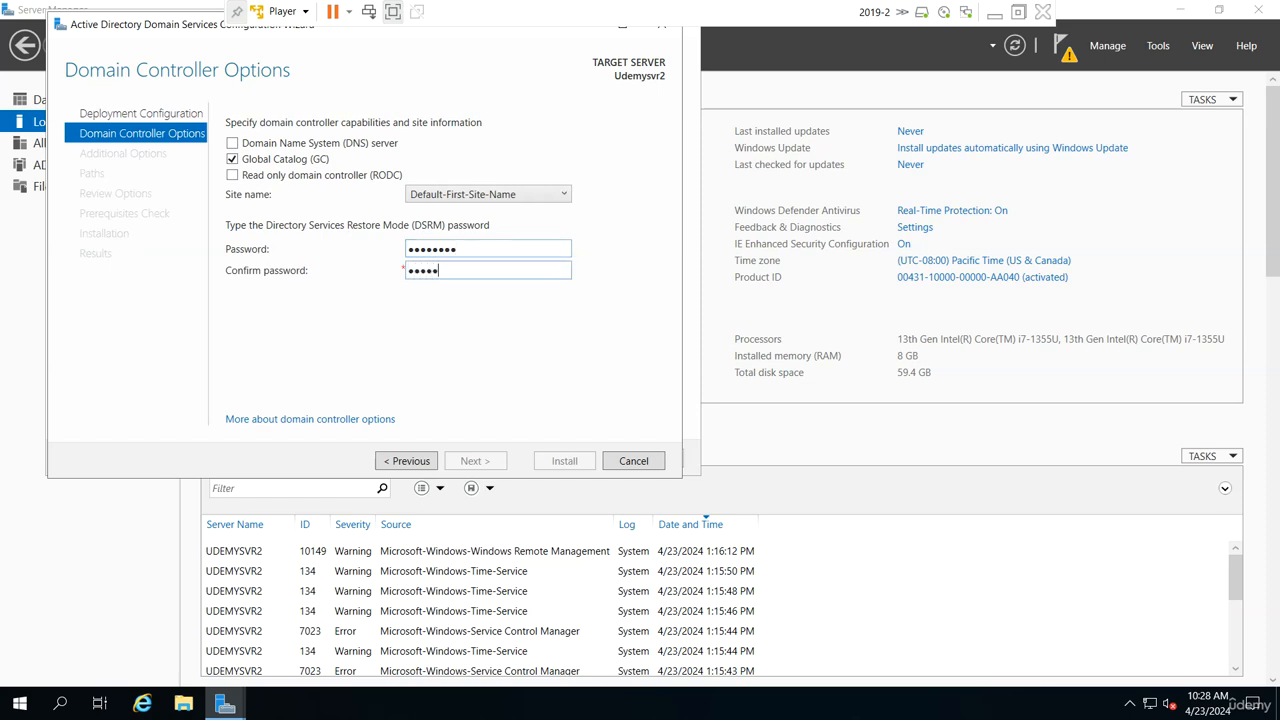
type("d")
key("Return")
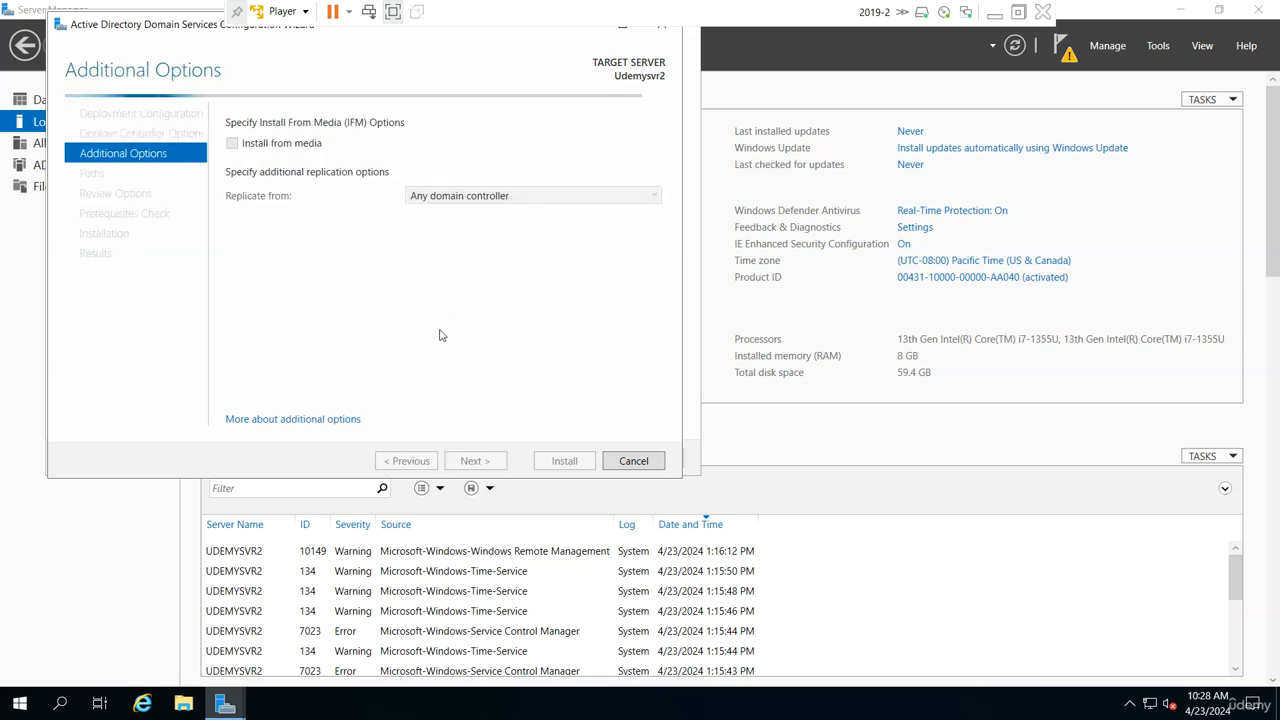
Accept the default replication options, folder paths and reviewed settings, and start the domain controller installation.
left_click(475, 462)
left_click(475, 462)
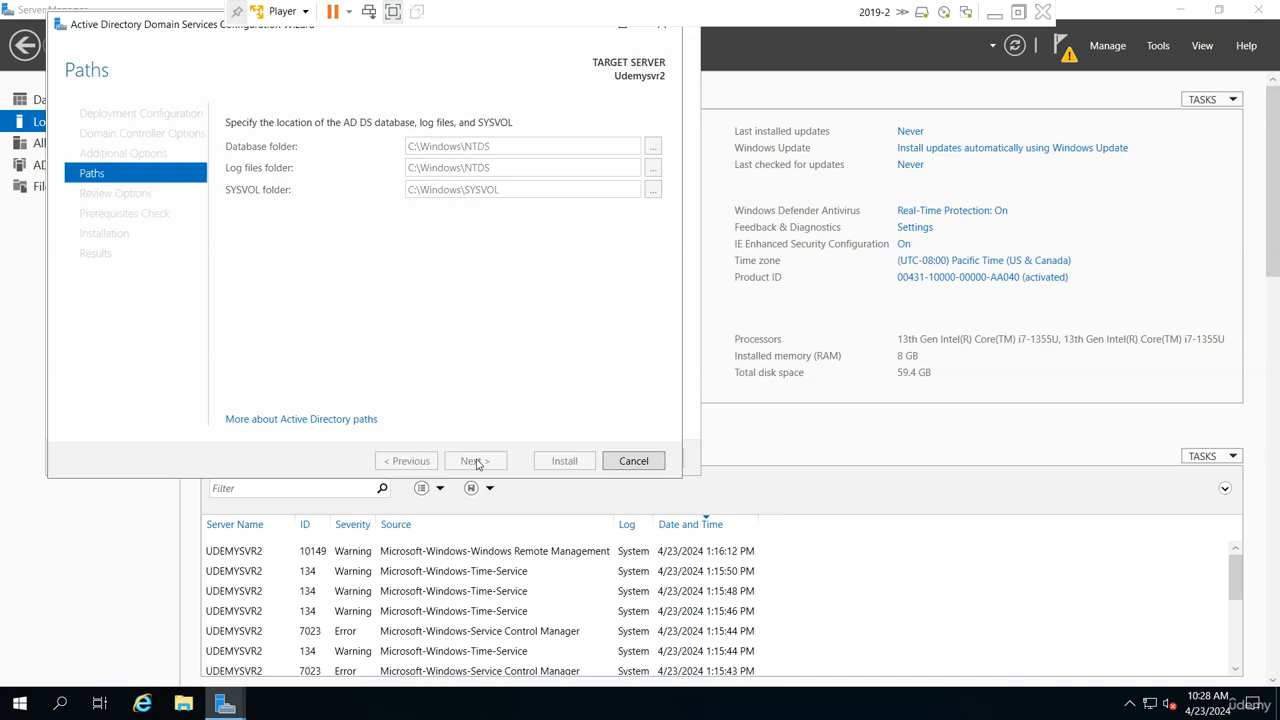
left_click(475, 462)
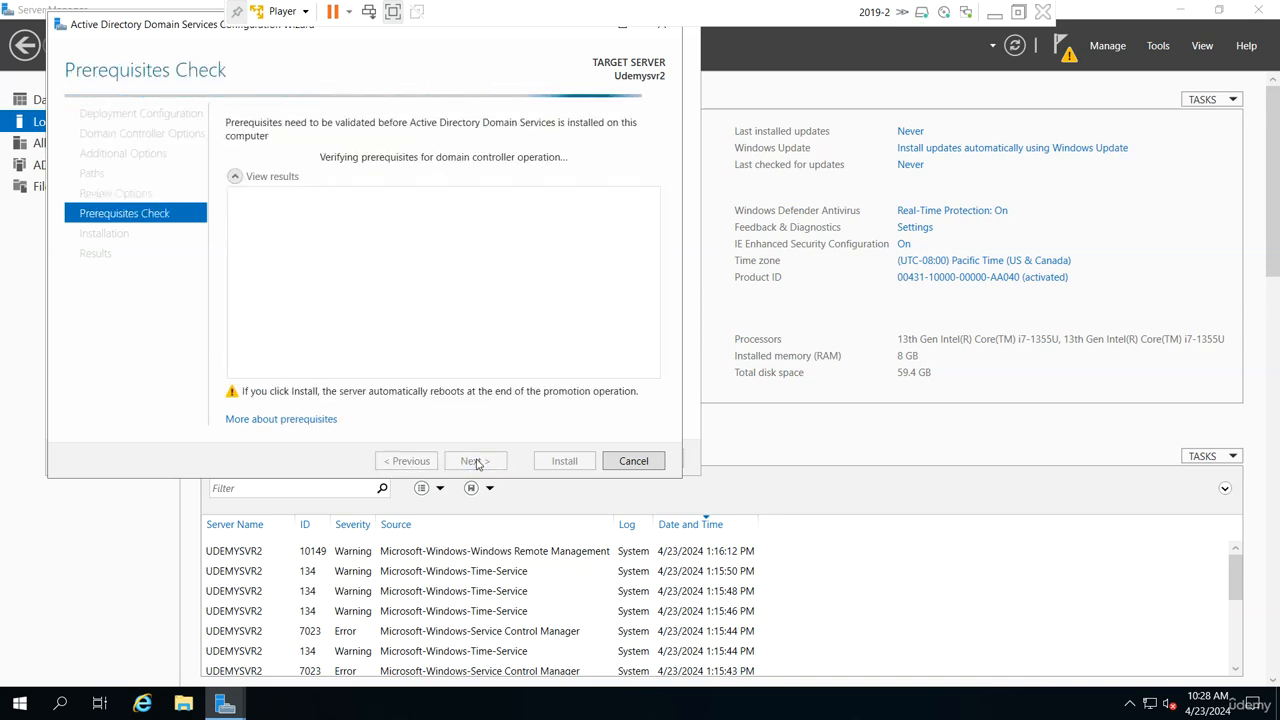
left_click(564, 461)
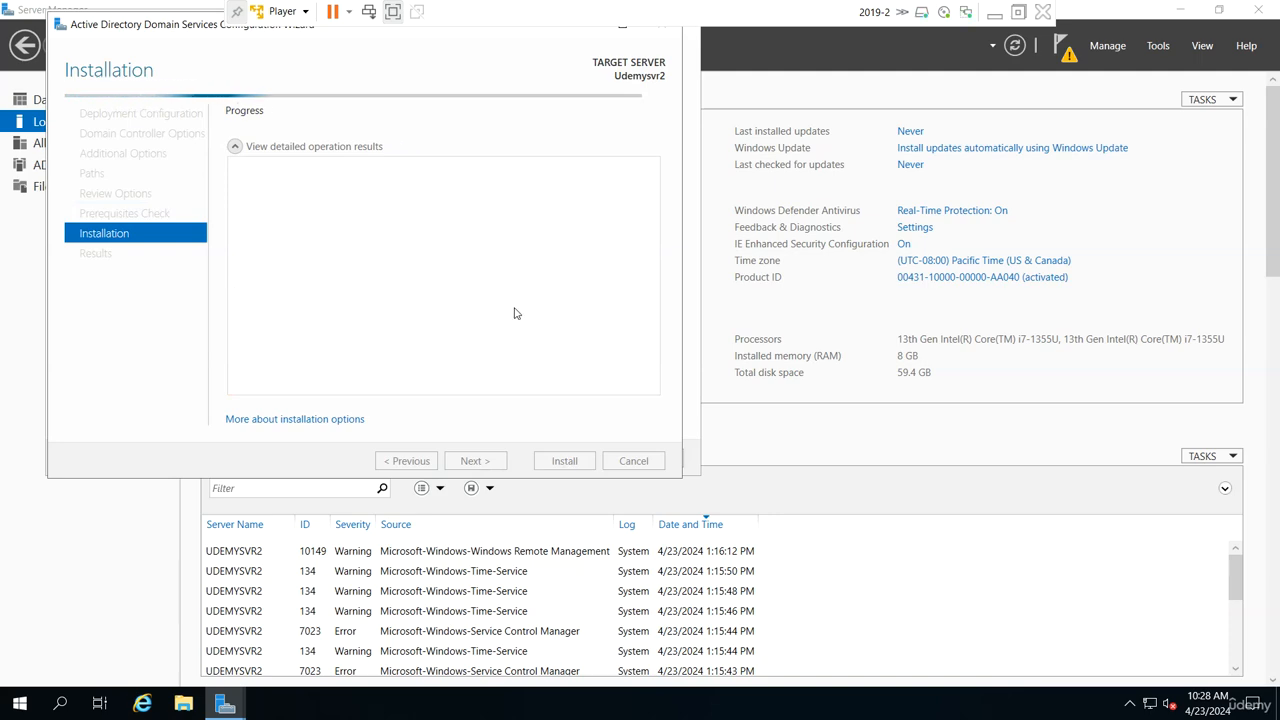
Show the 2019-2 virtual machine in a window and sign in to the restarted server with the domain administrator password.
left_click(393, 11)
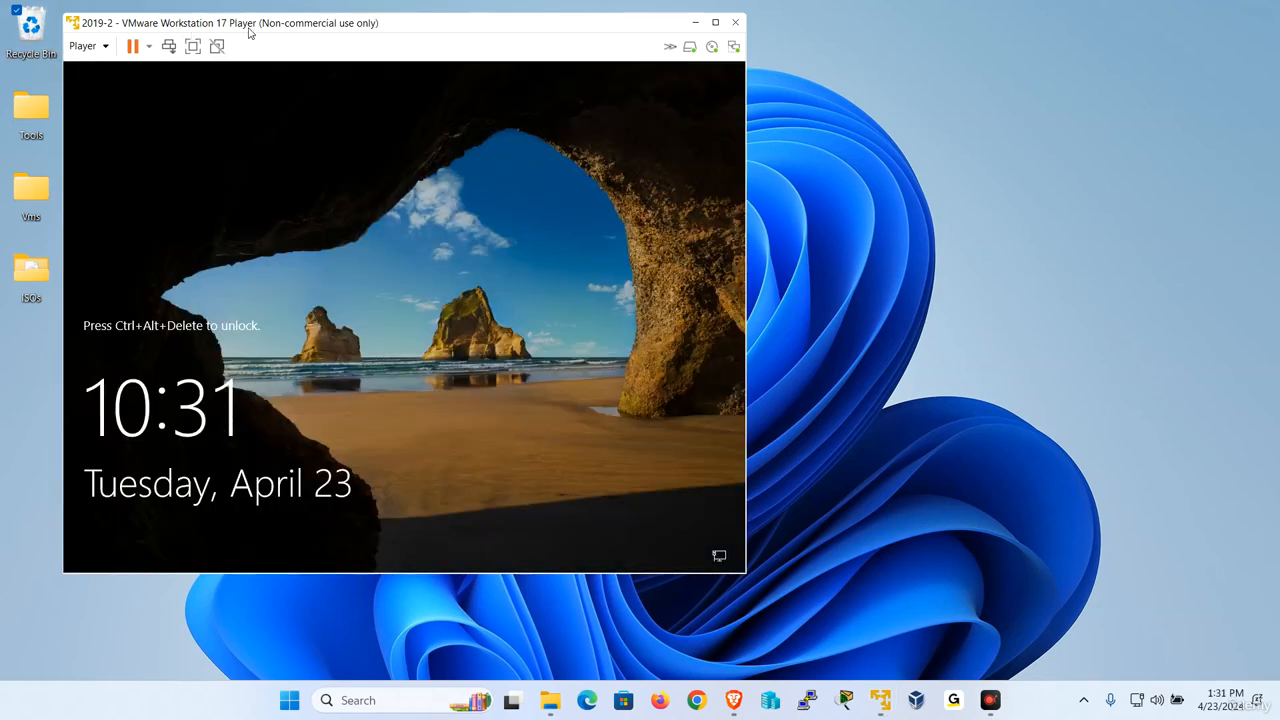
left_click_drag(248, 28, 360, 51)
left_click(216, 78)
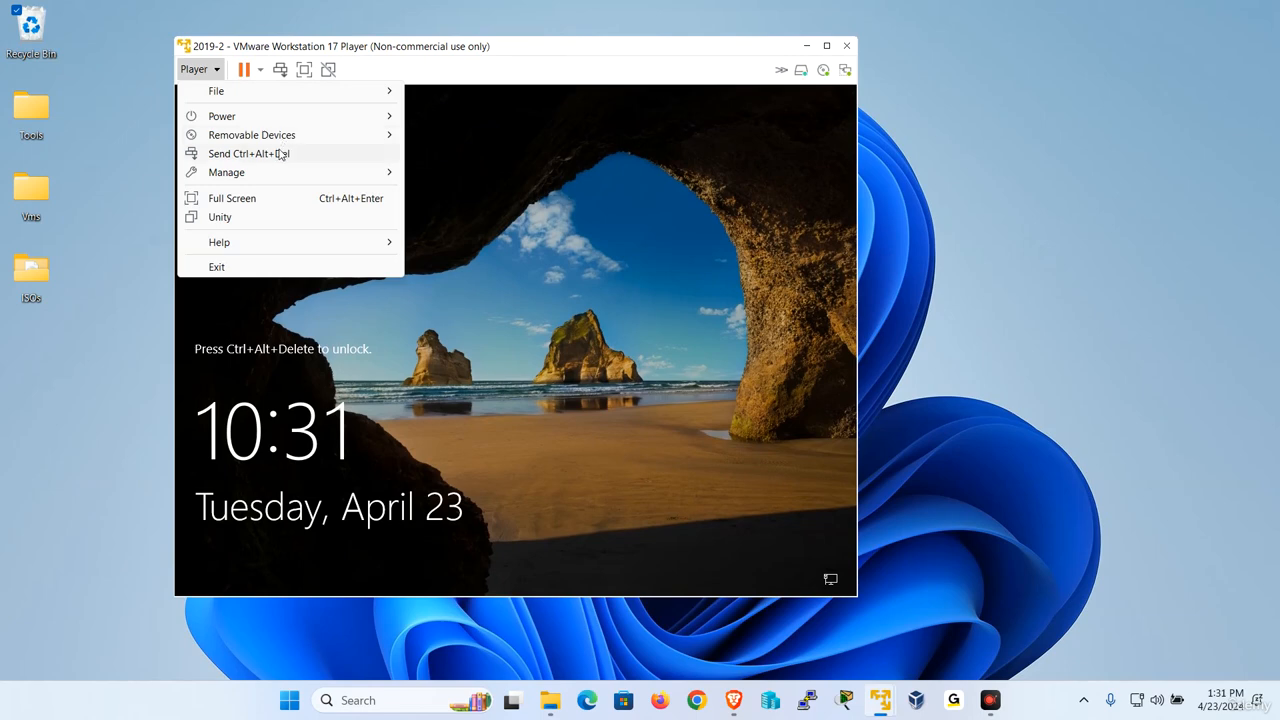
left_click(284, 153)
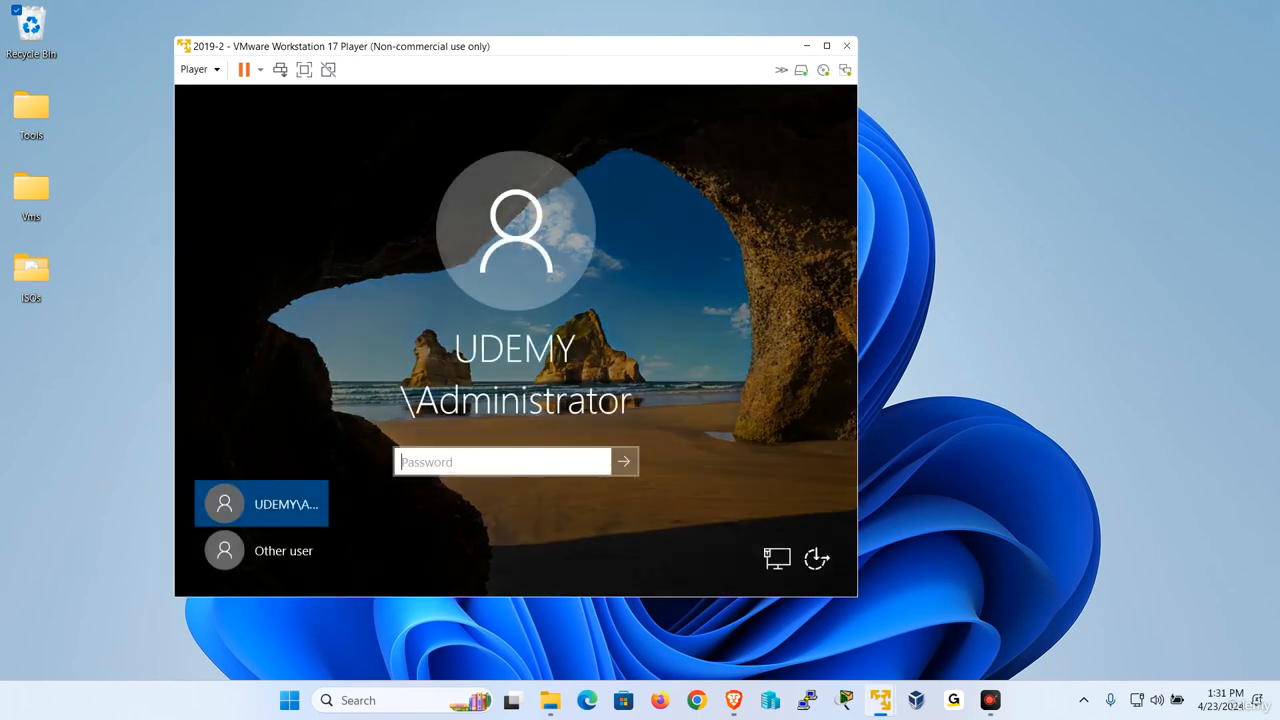
type("•••••••")
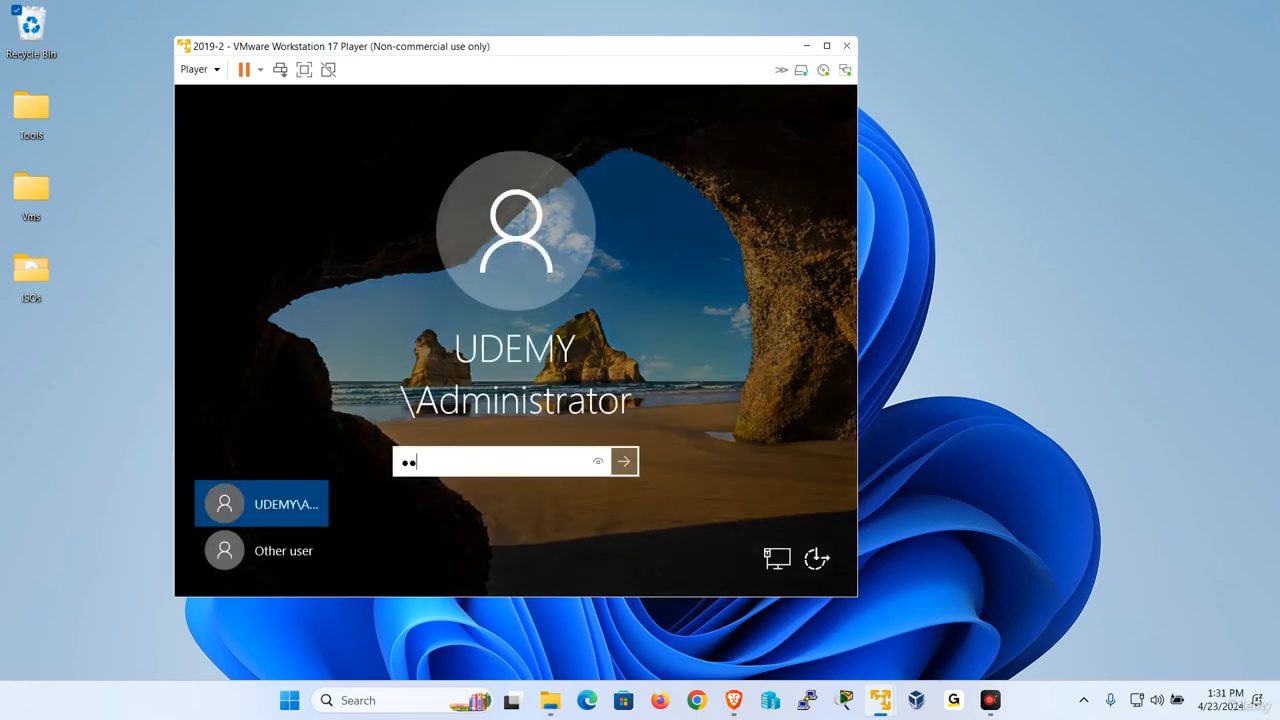
key("Return")
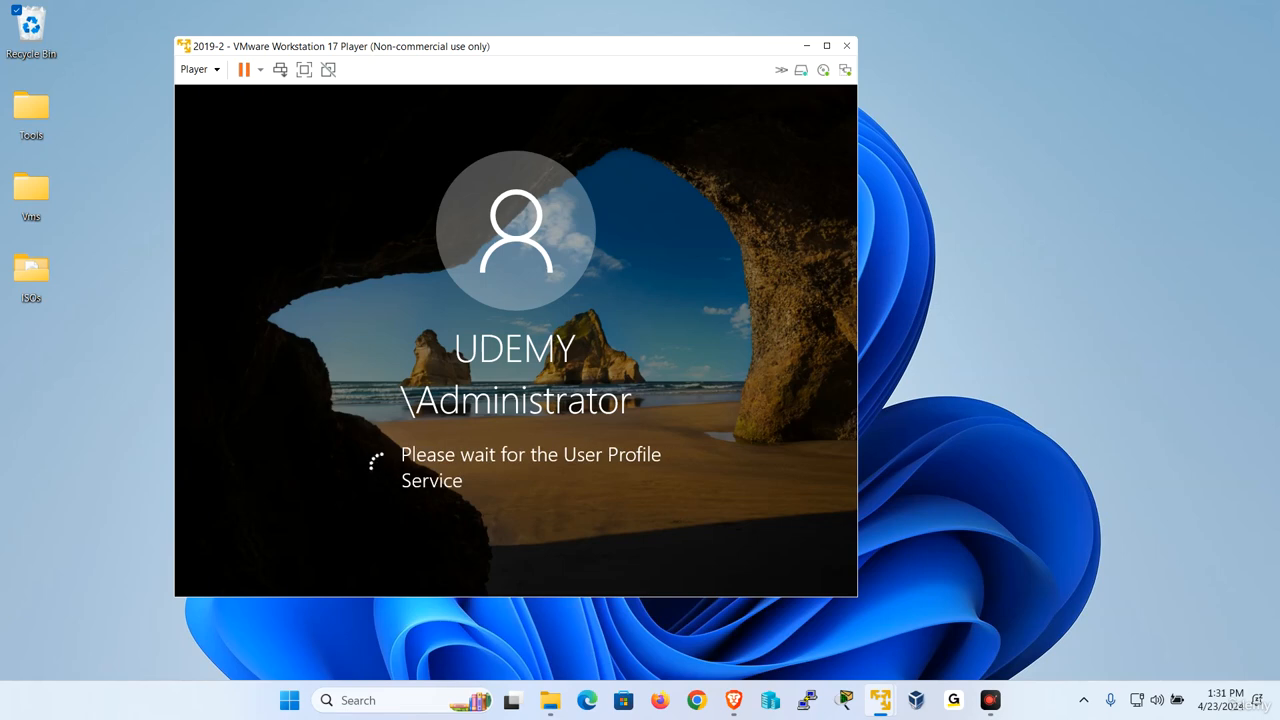
Refresh the _tcp records on the 2019-1 virtual machine and examine the _gc, _kerberos, _kpasswd and _ldap entries for Udemysvr2.
mouse_move(885, 705)
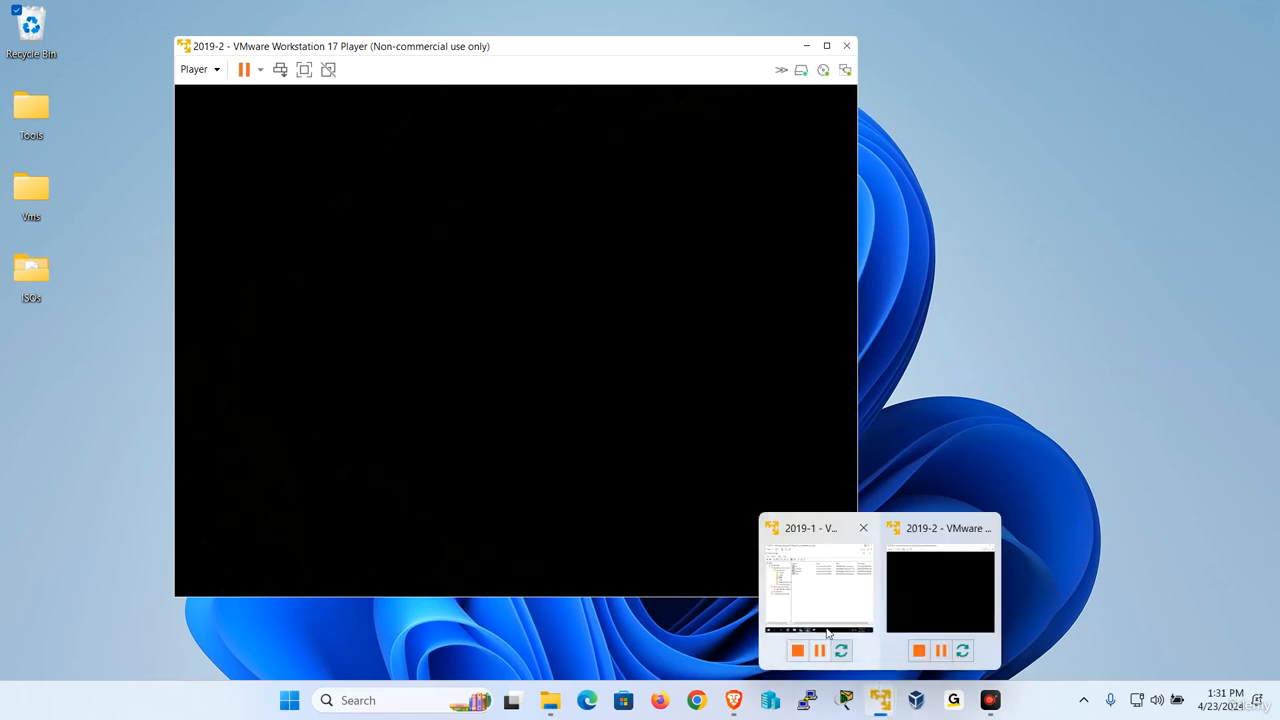
left_click(824, 634)
right_click(654, 418)
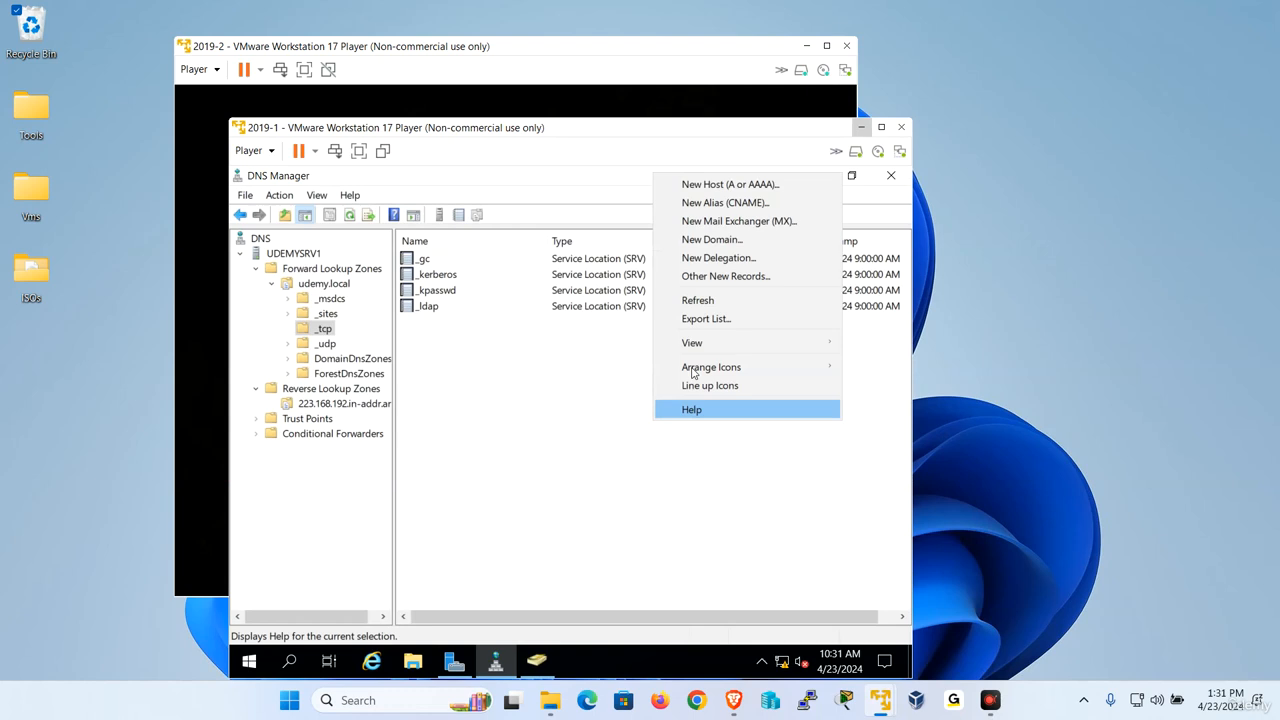
left_click(714, 300)
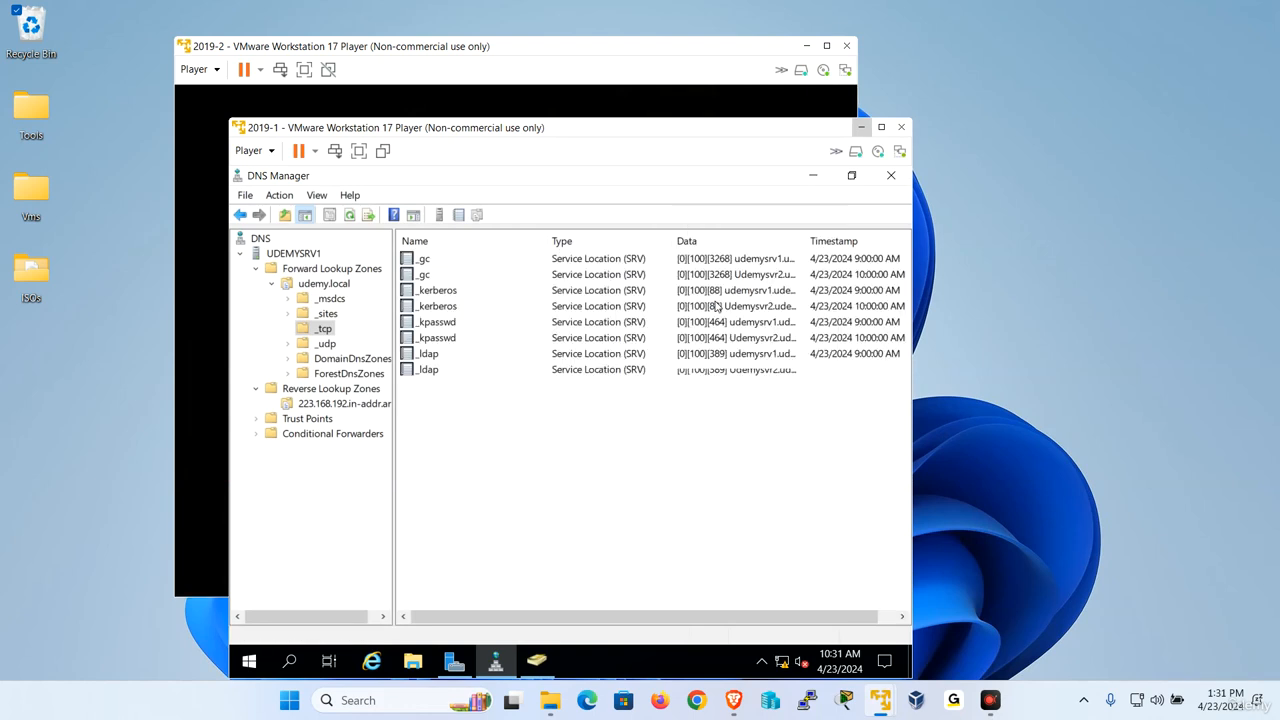
left_click(780, 274)
left_click(774, 305)
left_click(781, 339)
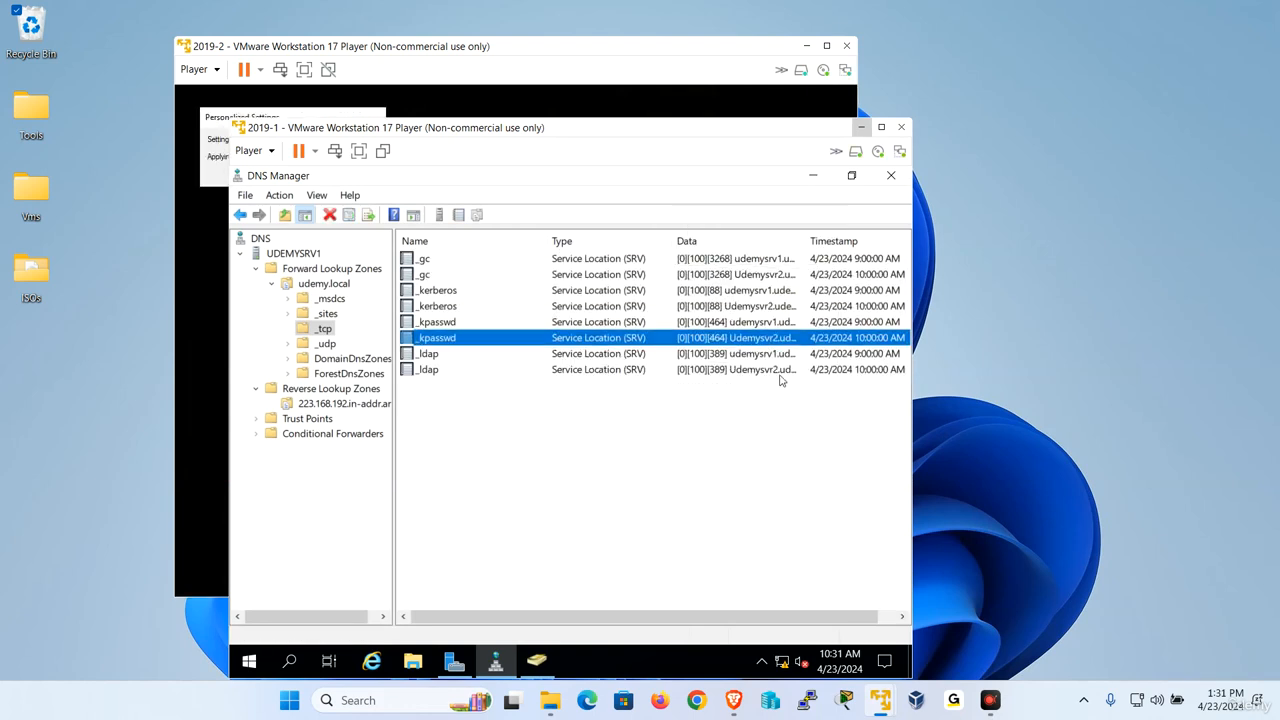
left_click(781, 370)
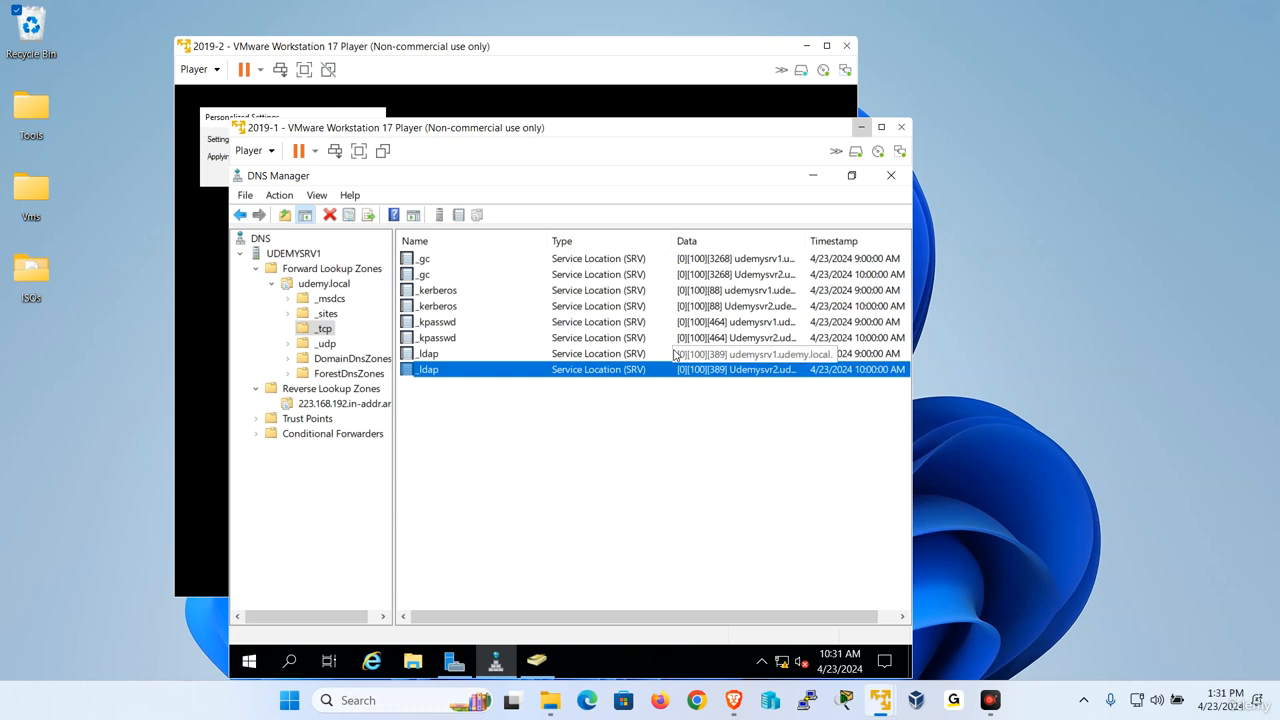
Refresh the udemy.local forward lookup zone on the 2019-1 virtual machine and examine its name server record.
left_click(323, 283)
right_click(321, 284)
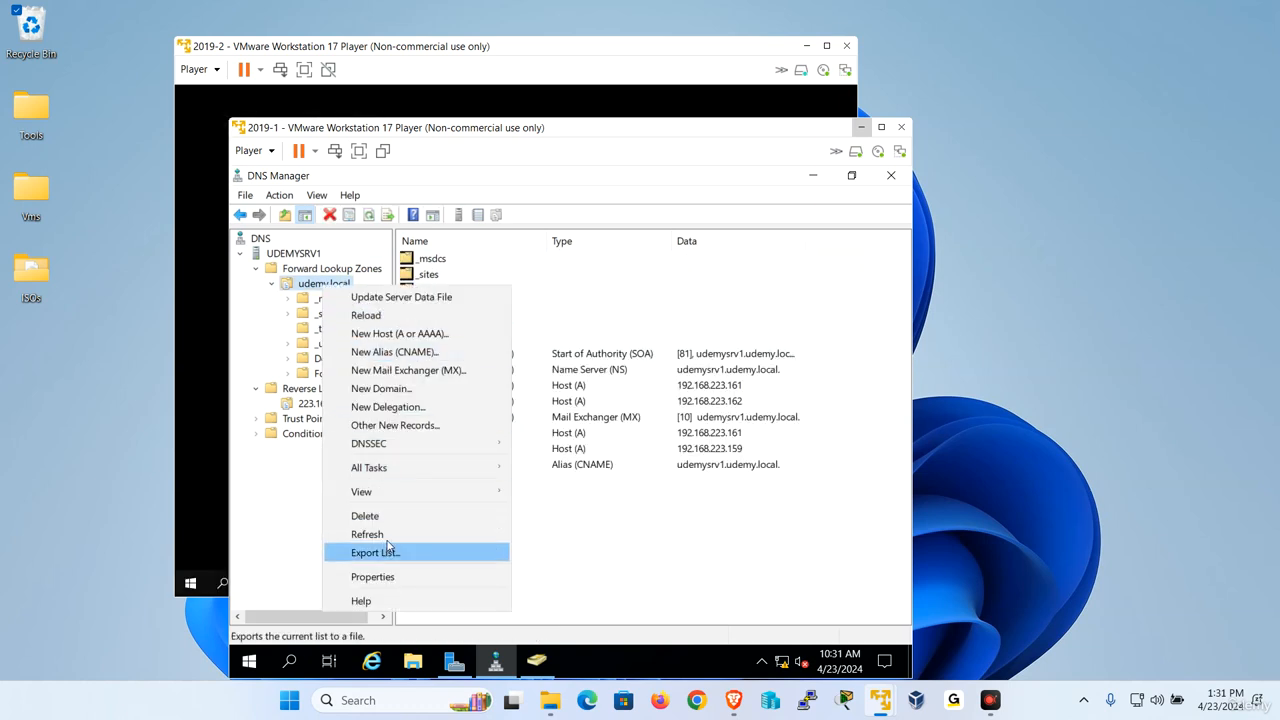
left_click(345, 532)
left_click(679, 372)
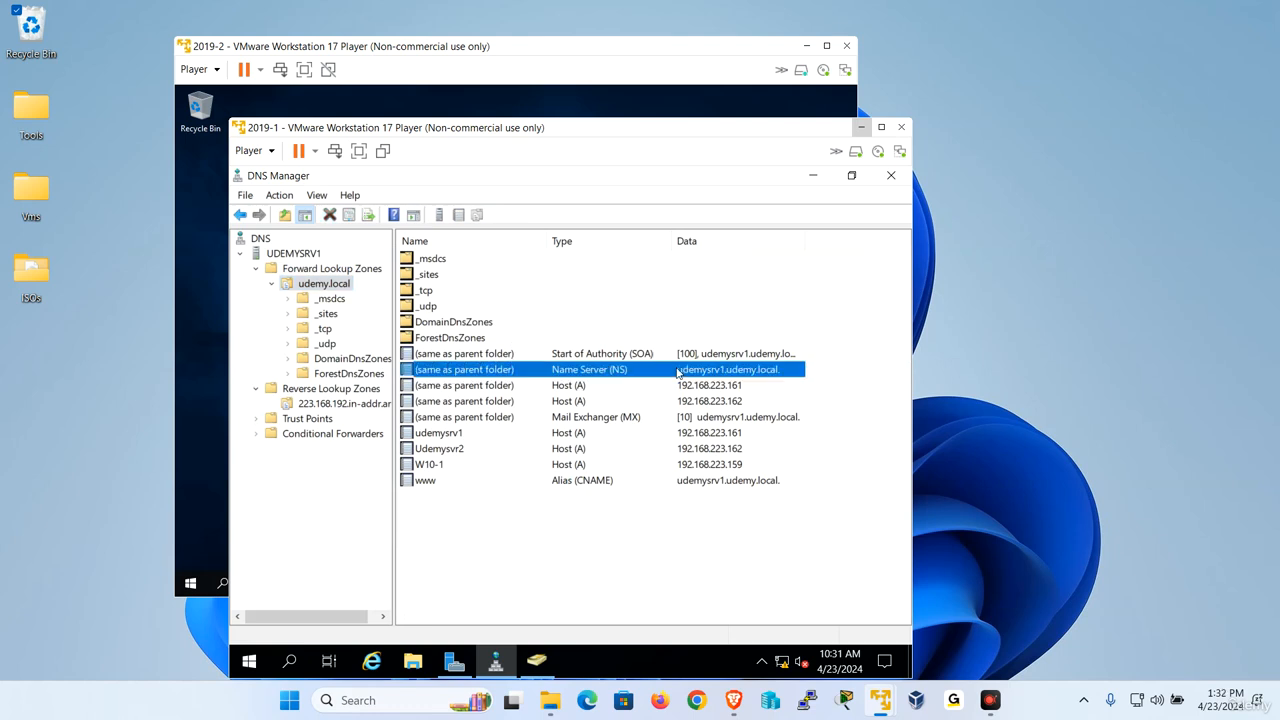
Start the Add Roles and Features Wizard on the 2019-2 virtual machine, keeping role-based installation and the default destination server.
left_click(861, 127)
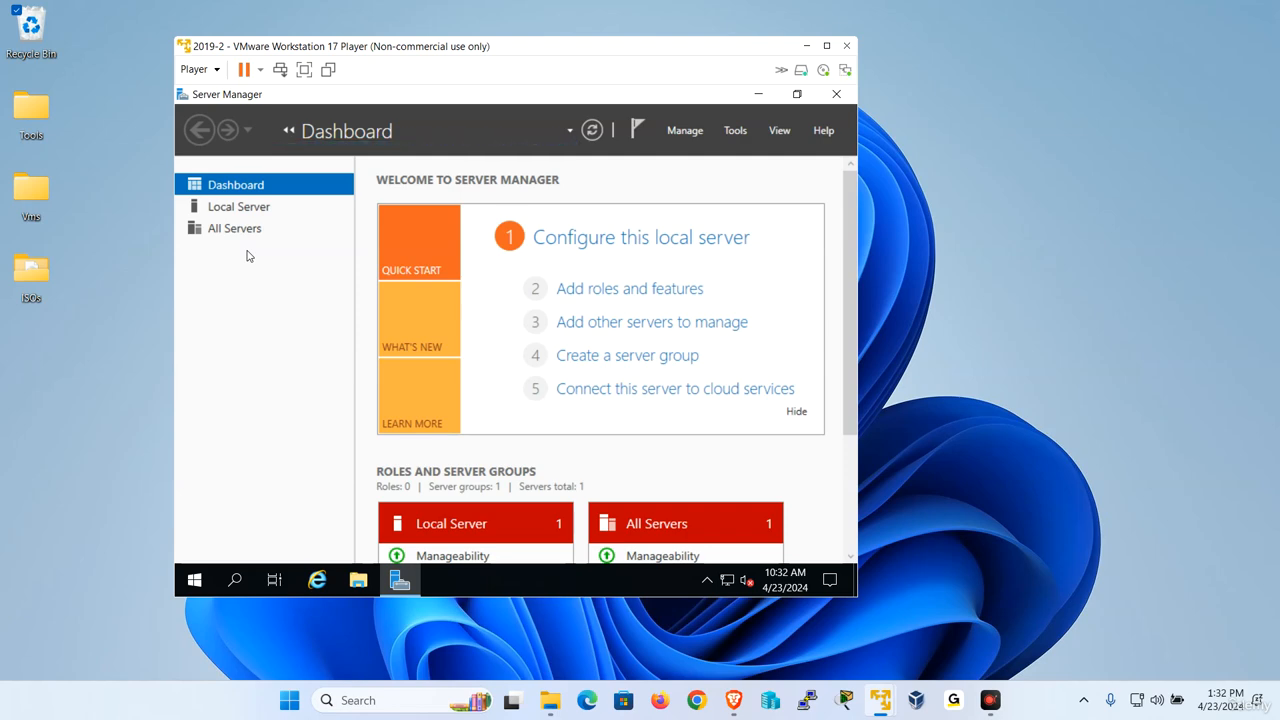
left_click(592, 131)
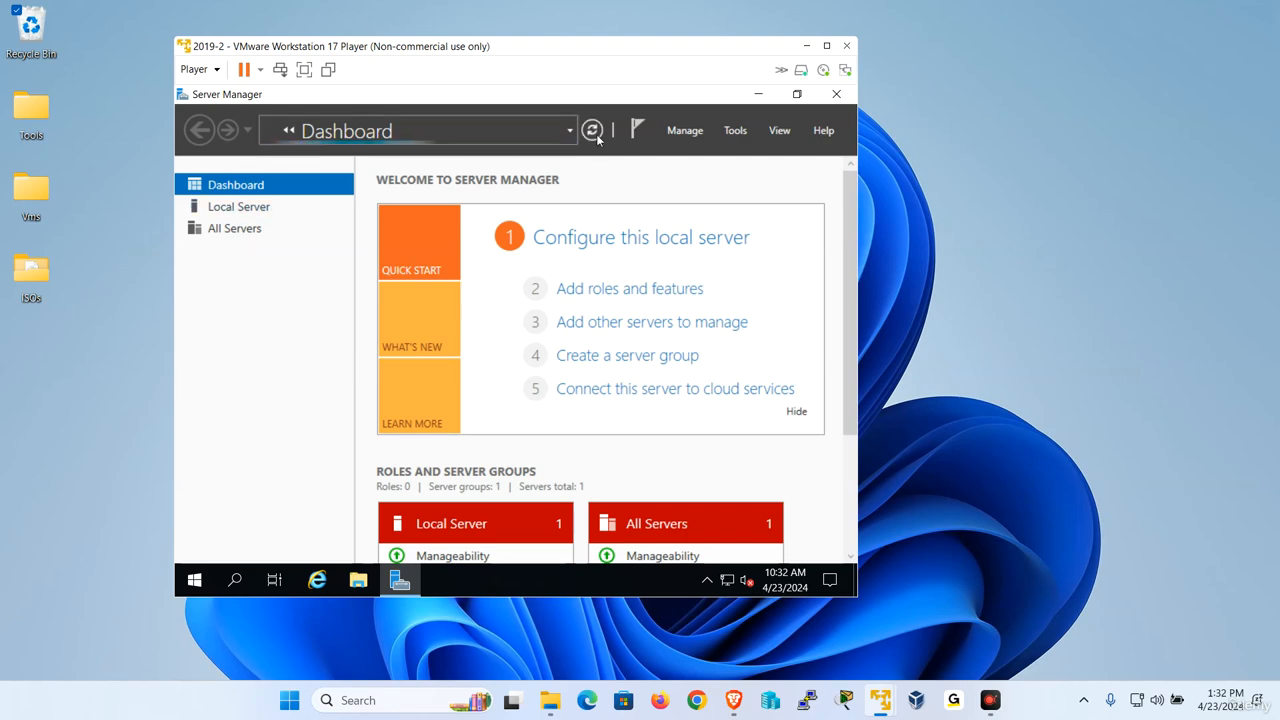
left_click(703, 132)
left_click(723, 152)
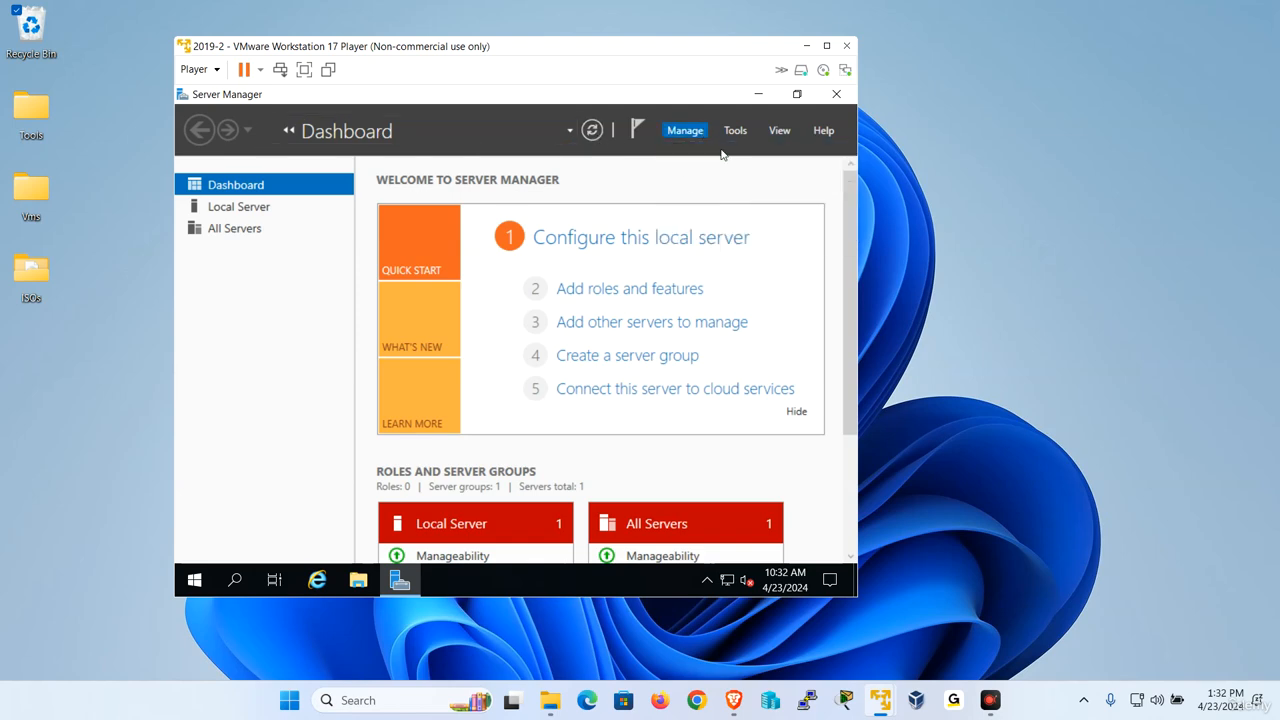
double_click(609, 146)
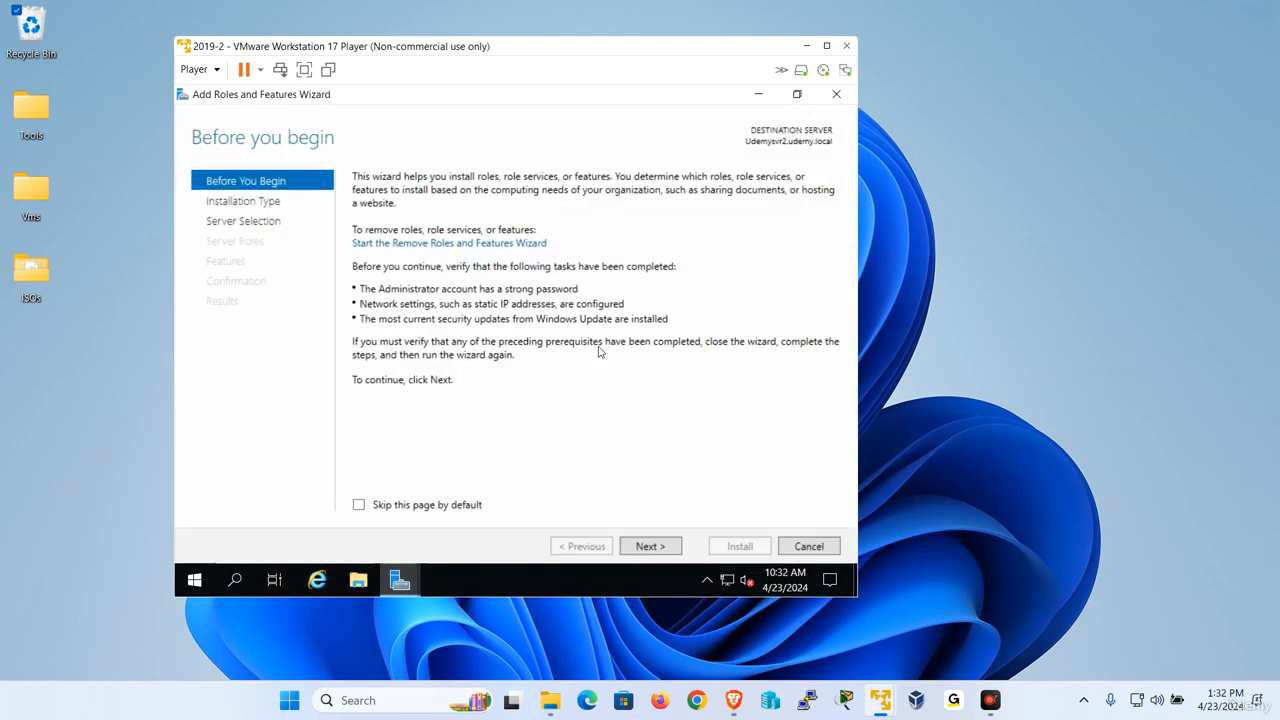
left_click(648, 547)
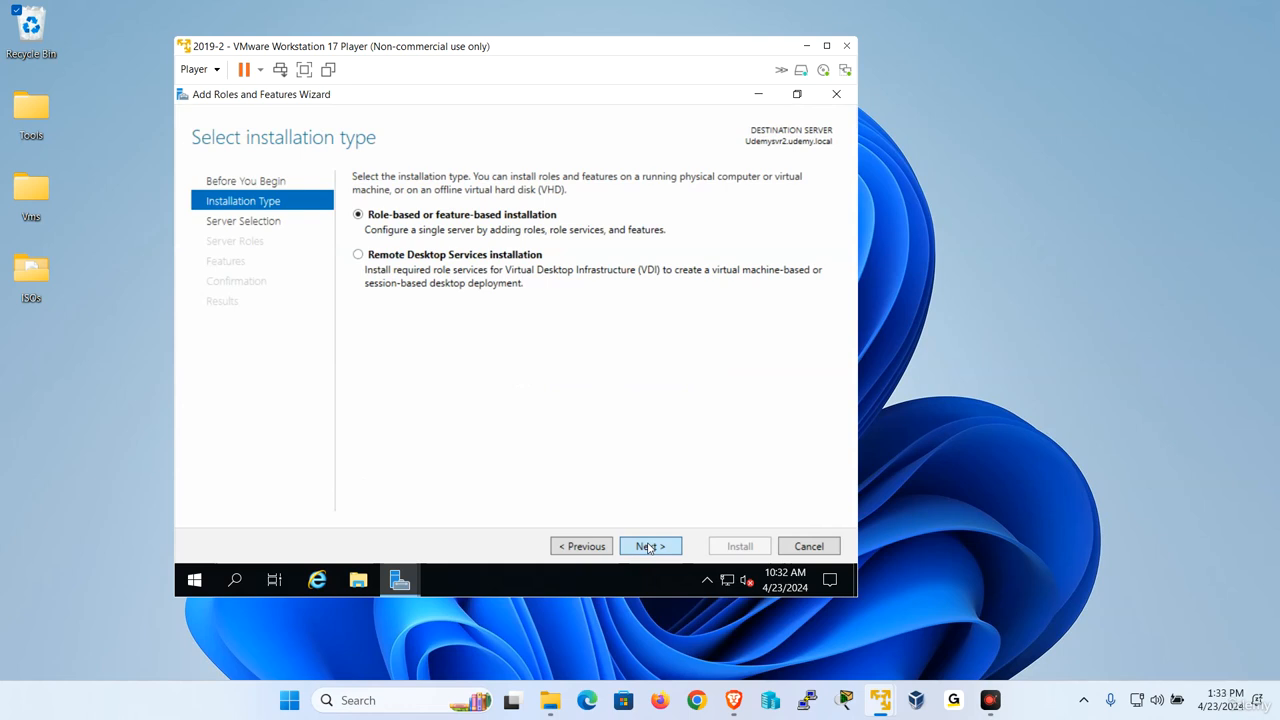
left_click(648, 547)
left_click(648, 547)
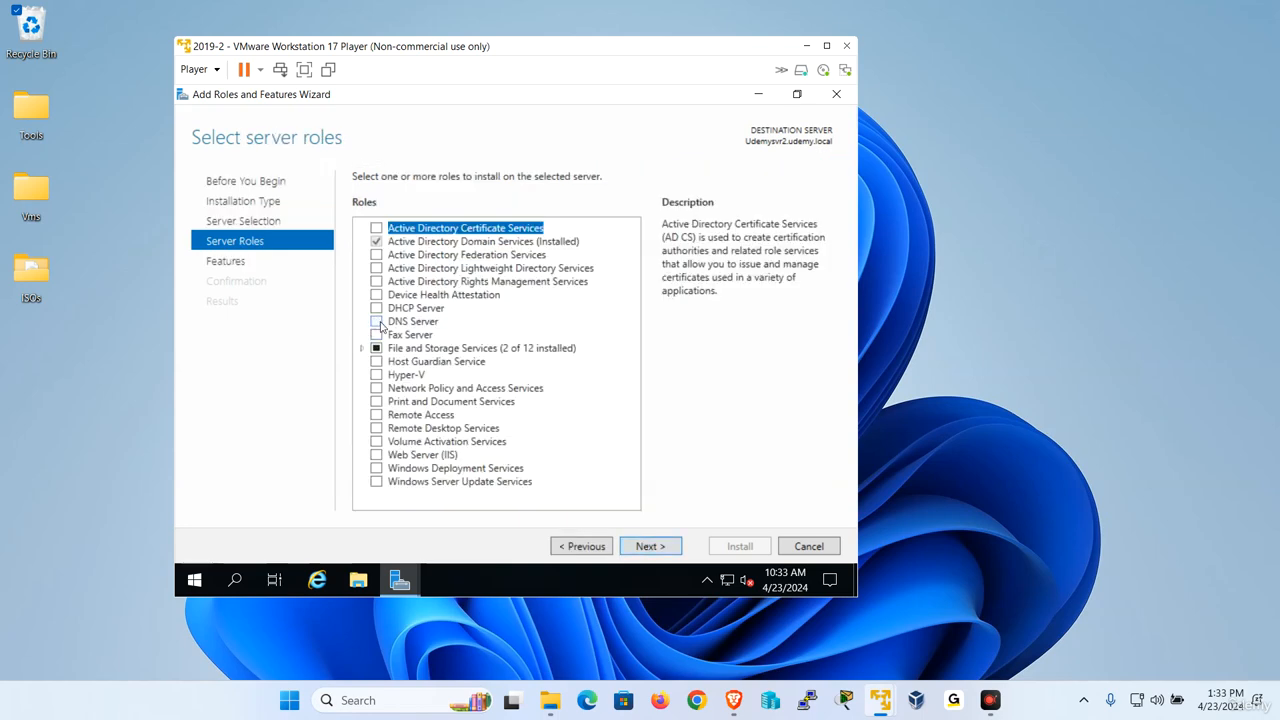
Select the DNS Server role with its management tools, keep the default features, and start the installation.
left_click(377, 322)
left_click(572, 460)
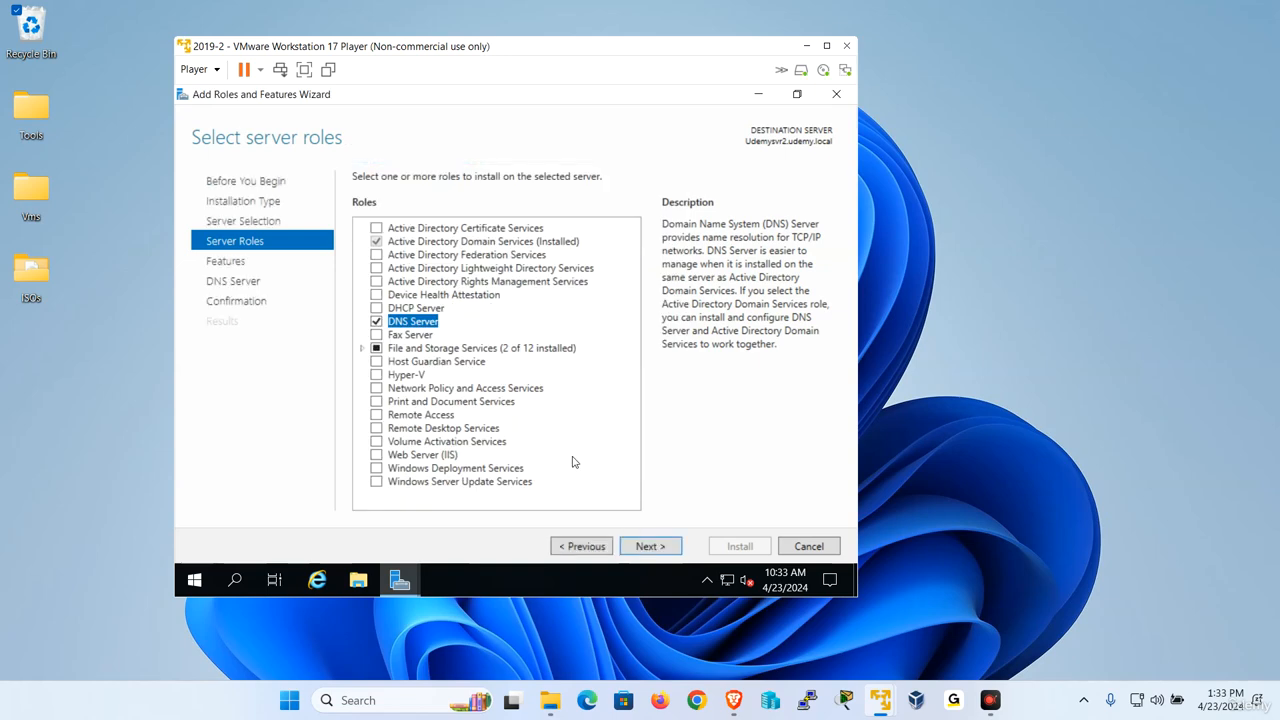
left_click(651, 546)
left_click(651, 546)
left_click(651, 546)
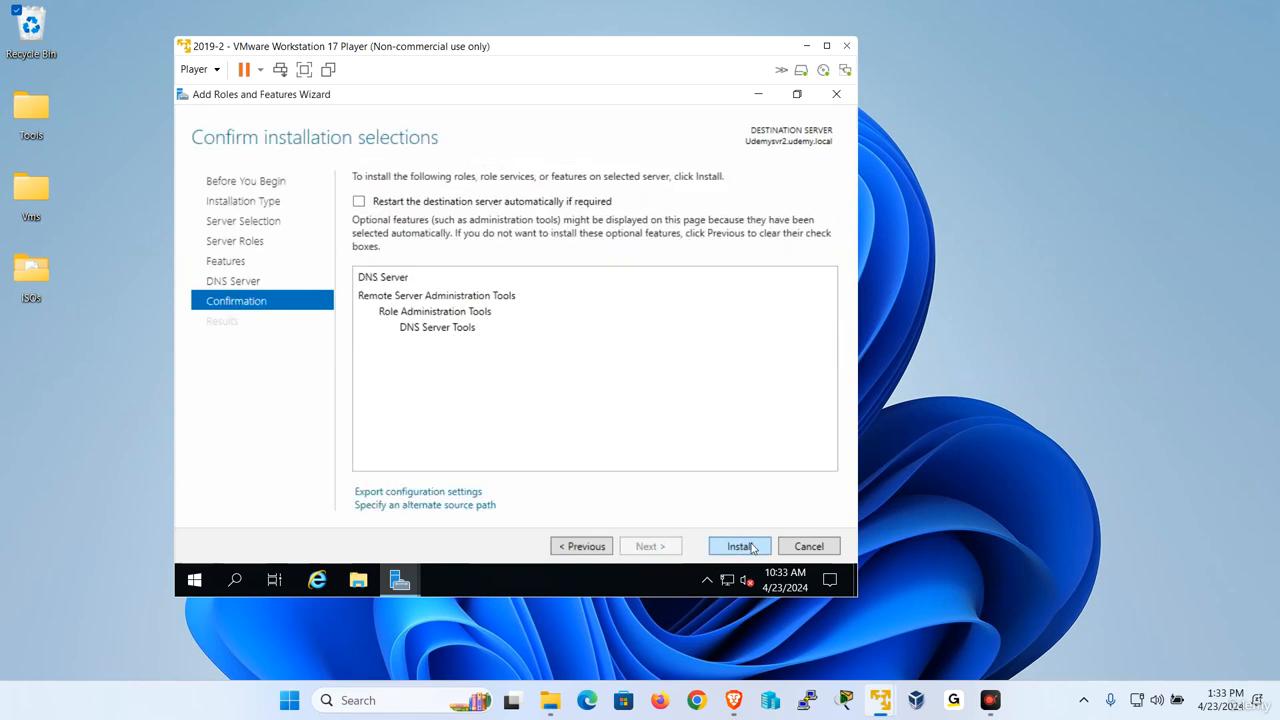
left_click(737, 546)
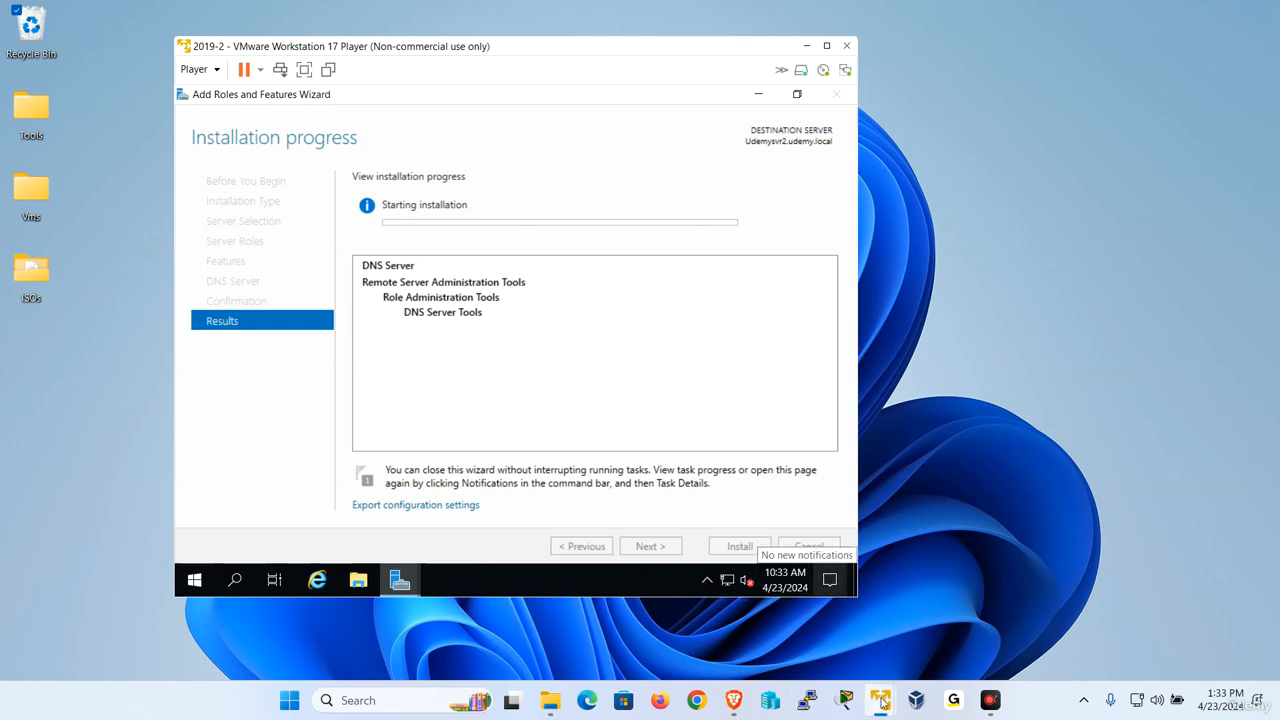
Examine the zone type and dynamic update options in the udemy.local zone properties on the 2019-1 virtual machine, and close them without changes.
left_click(825, 576)
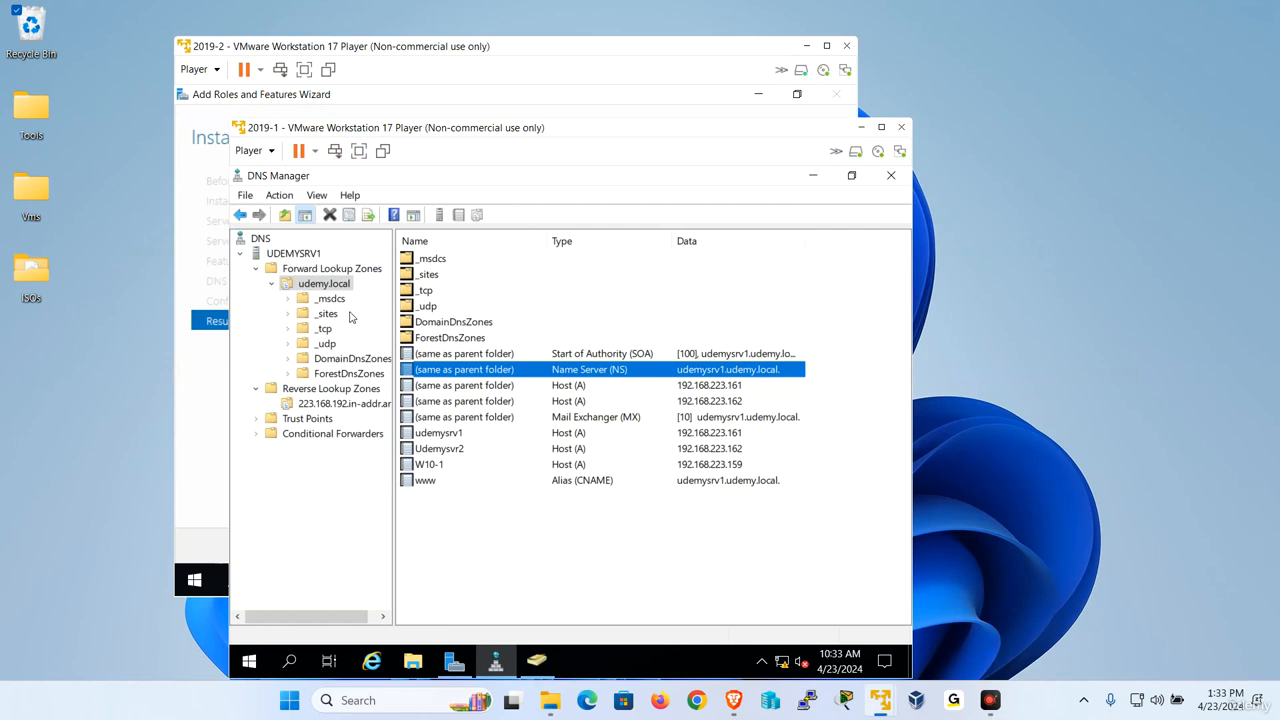
right_click(336, 284)
left_click(410, 577)
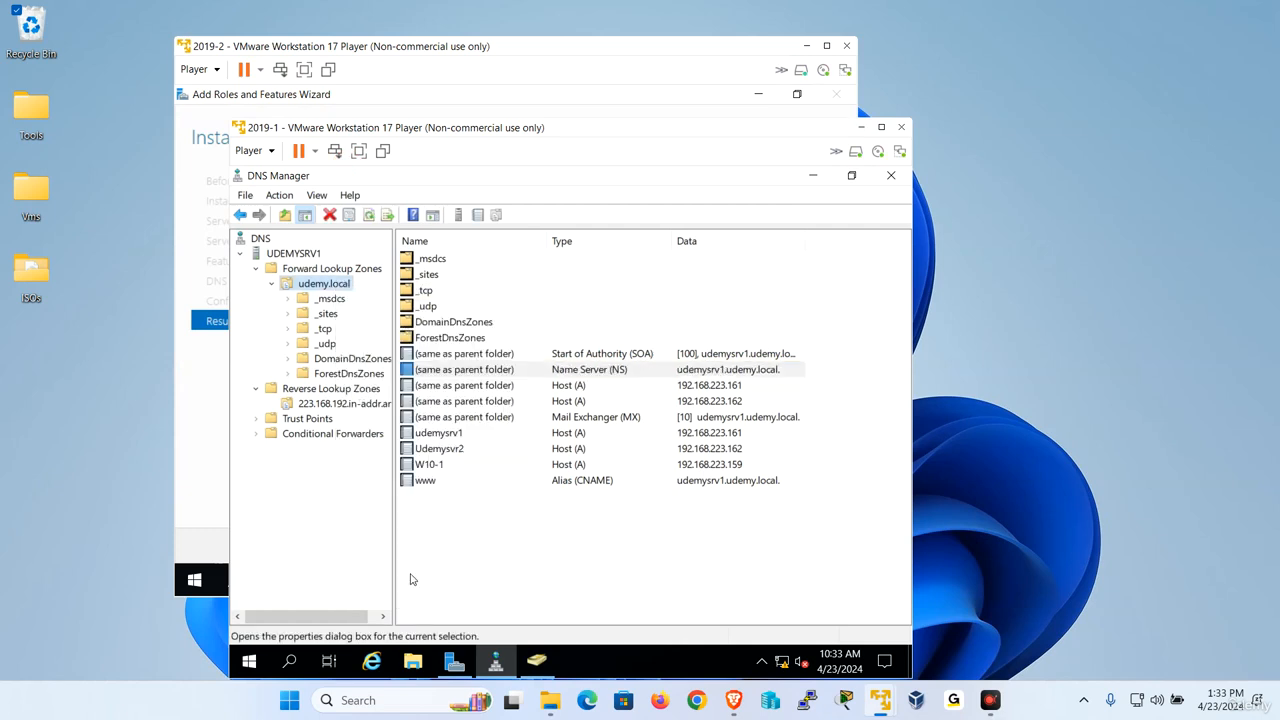
left_click(689, 302)
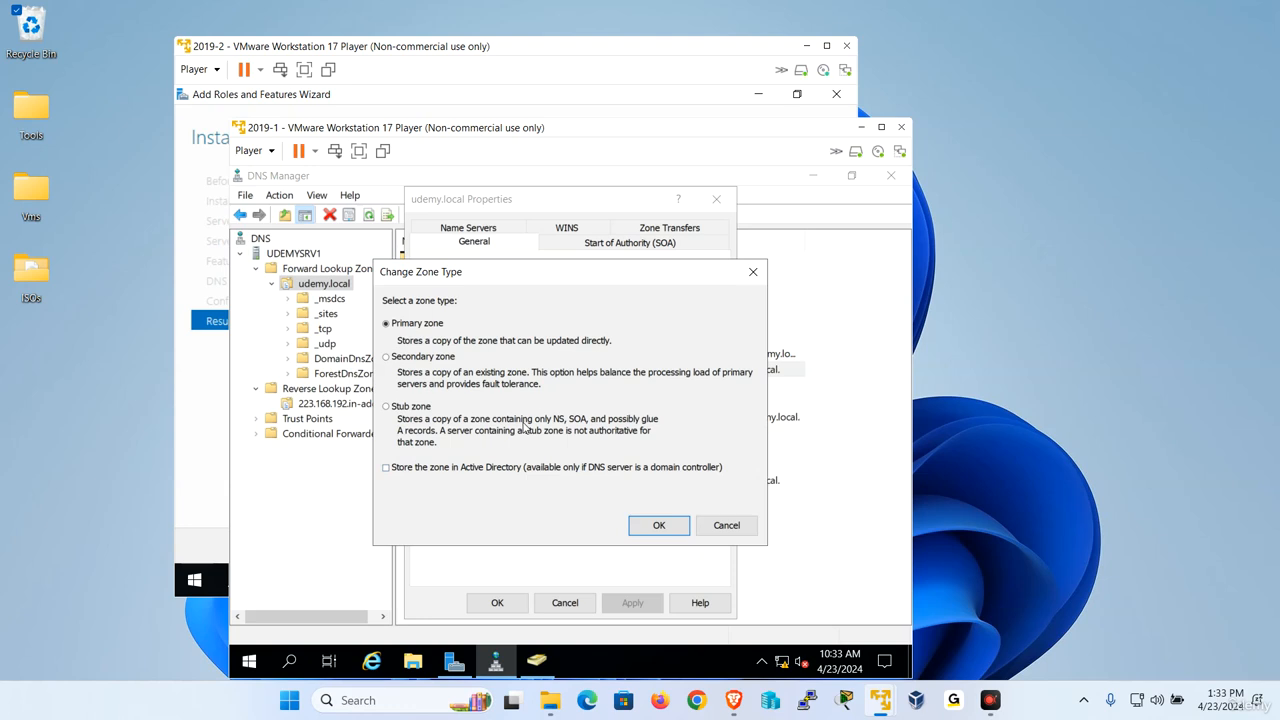
left_click(722, 526)
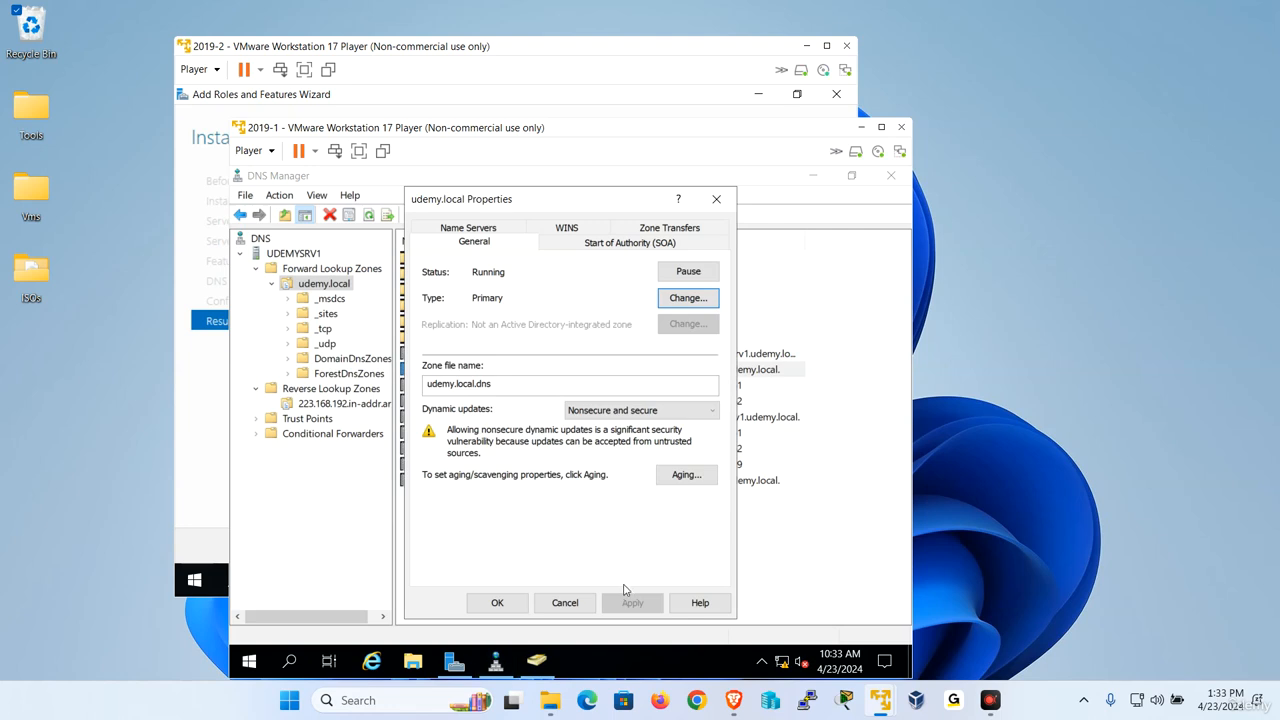
left_click(676, 408)
left_click(676, 408)
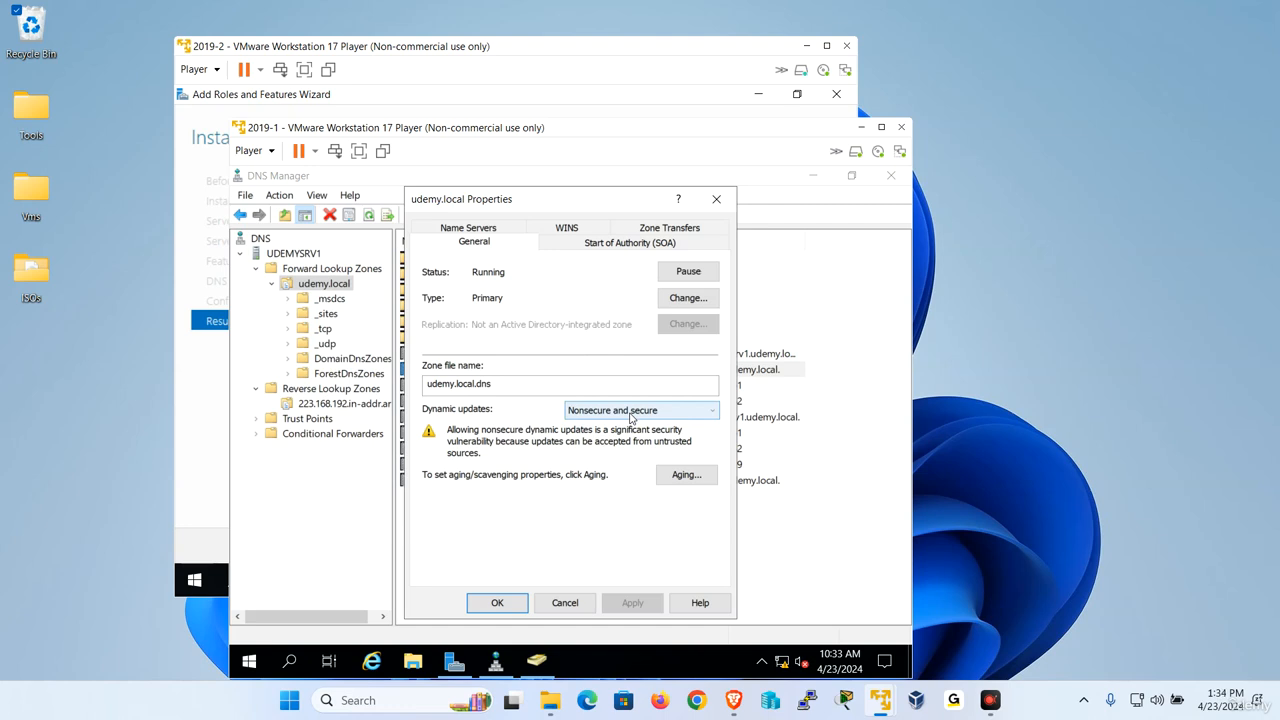
left_click(563, 602)
Return to the 2019-2 virtual machine, close the role installation wizard, and open DNS Manager.
left_click(421, 50)
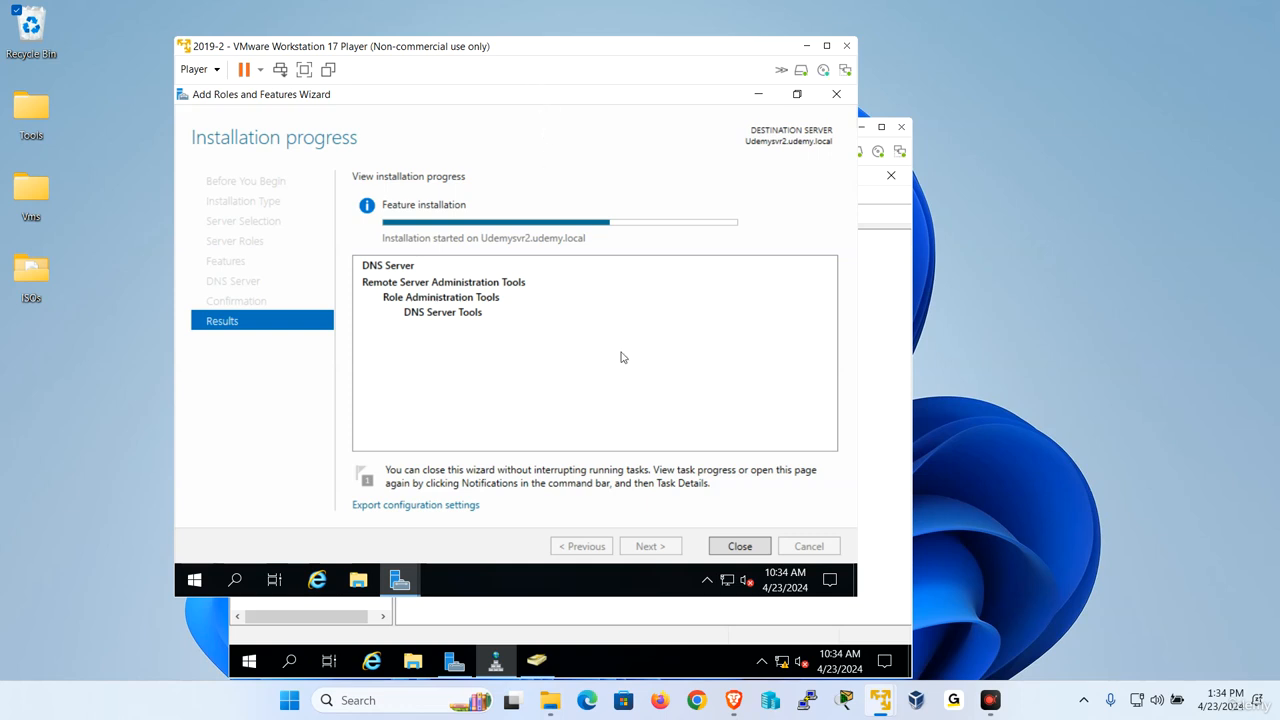
left_click(740, 546)
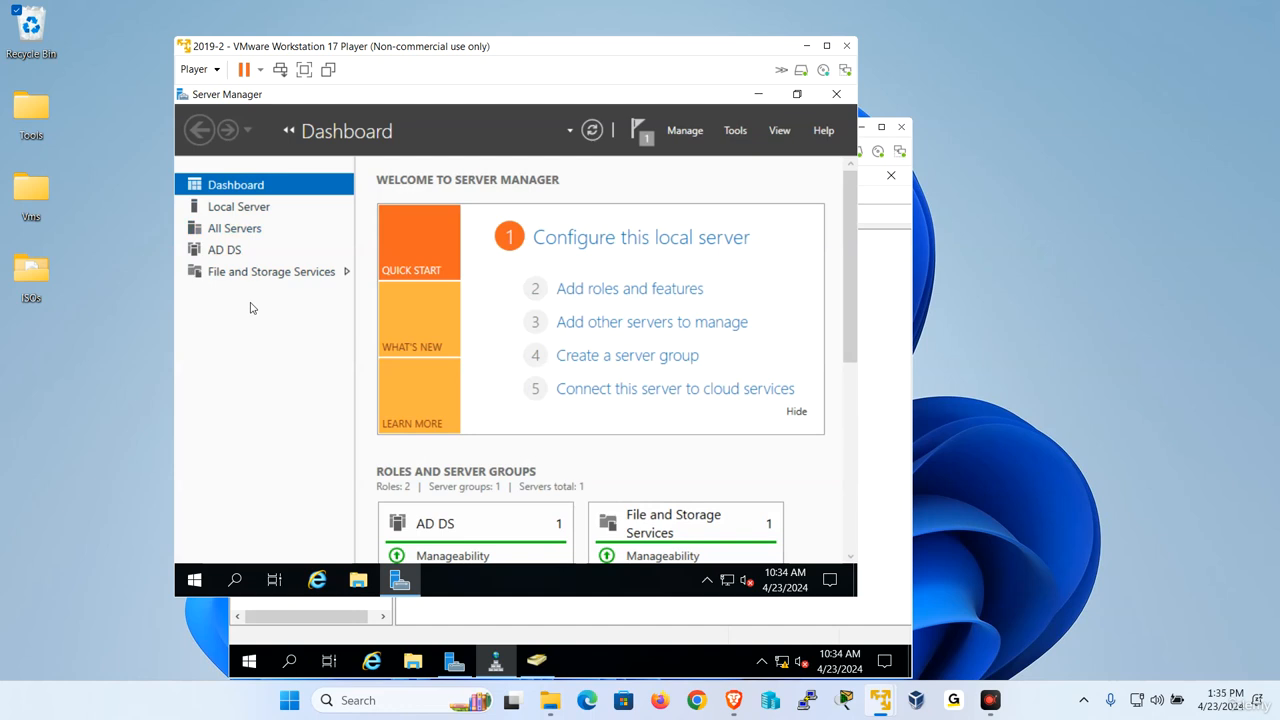
left_click(735, 130)
left_click(614, 335)
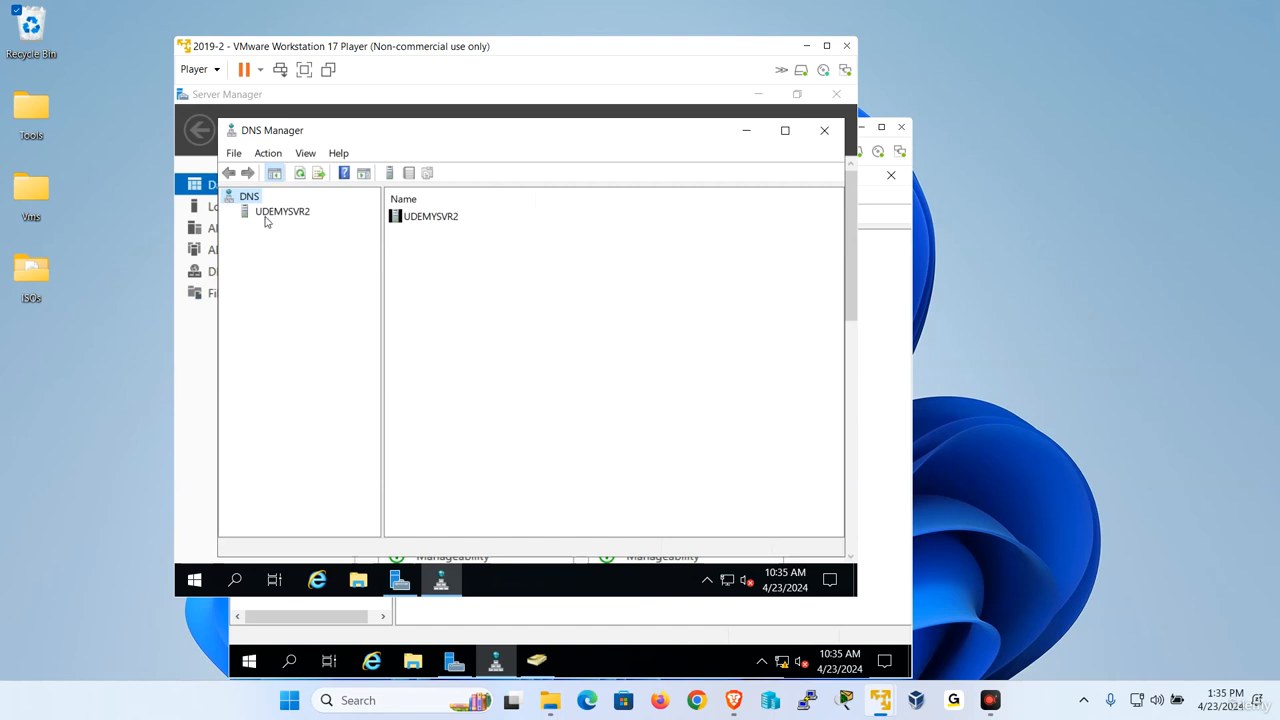
Expand the UDEMYSVR2 DNS server and check its reverse and forward lookup zones.
left_click(266, 214)
left_click(236, 214)
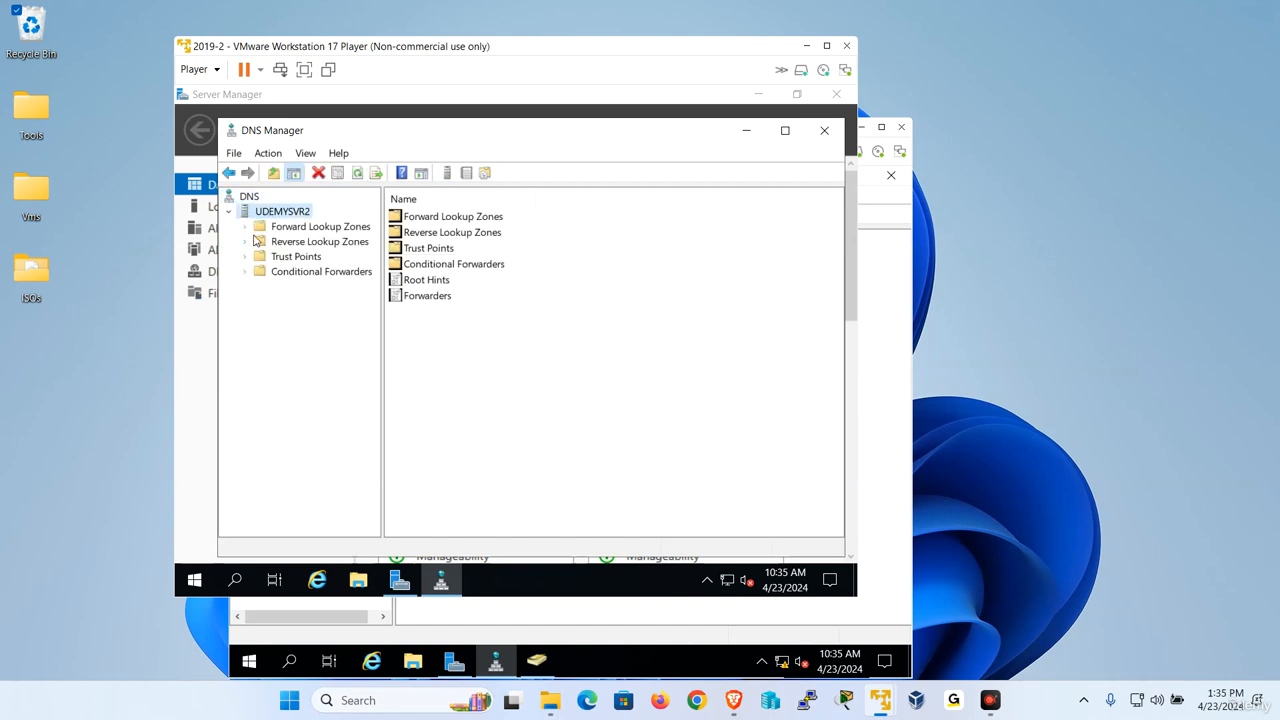
left_click(255, 241)
left_click(258, 229)
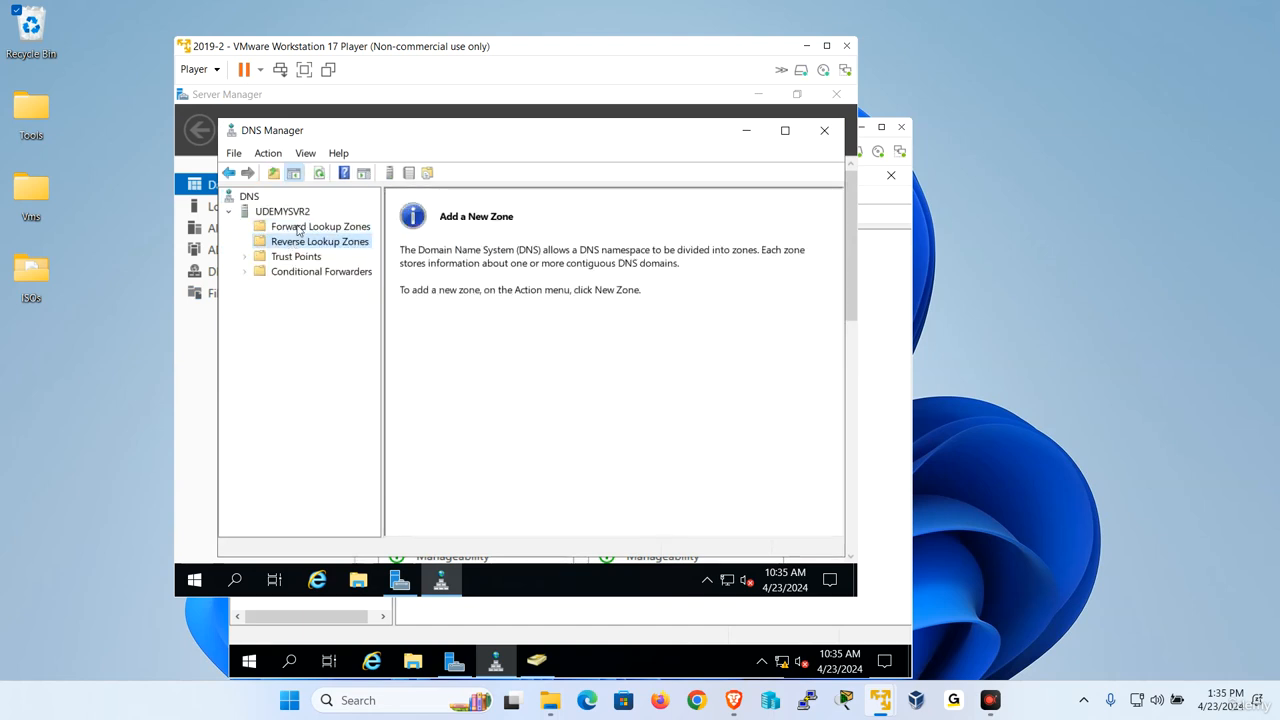